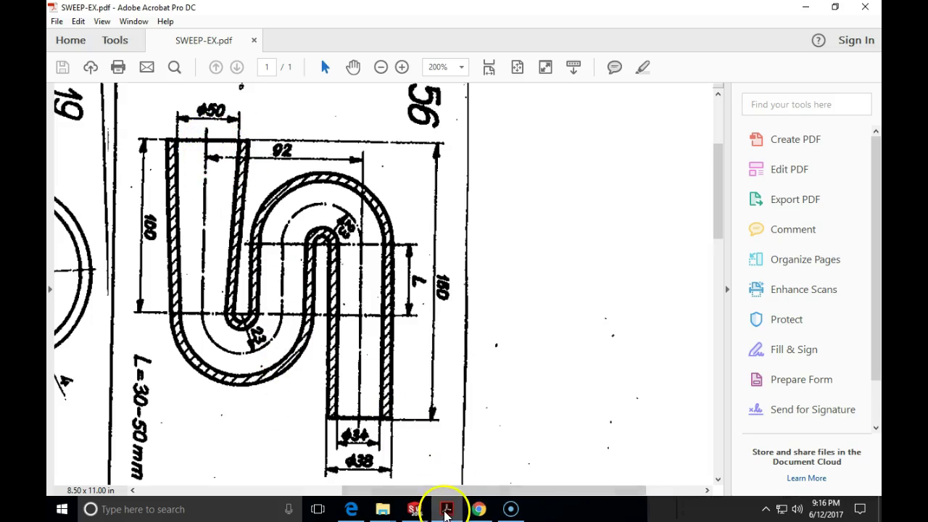
Create a new empty part document in SOLIDWORKS.
{"action": "left_click", "coordinate": [416, 510]}
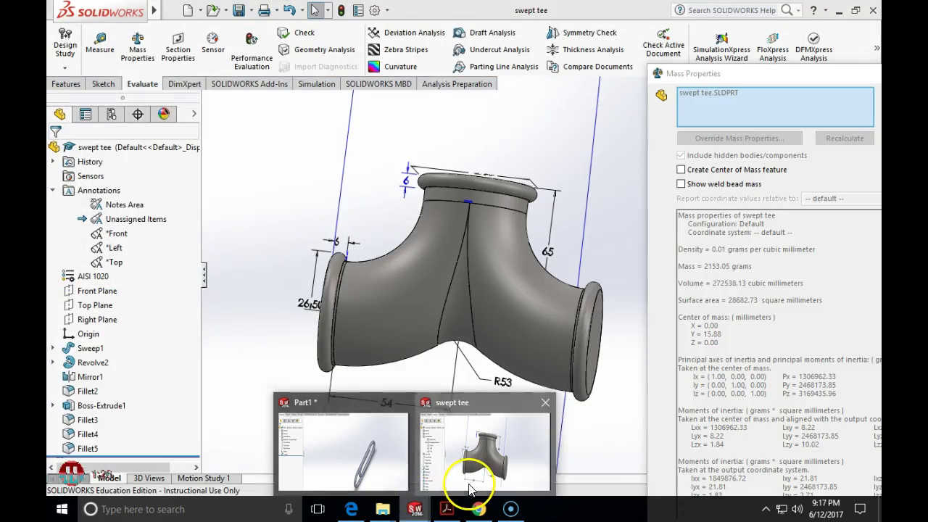
{"action": "left_click", "coordinate": [466, 478]}
{"action": "left_click", "coordinate": [172, 10]}
{"action": "left_click", "coordinate": [181, 26]}
{"action": "double_click", "coordinate": [352, 334]}
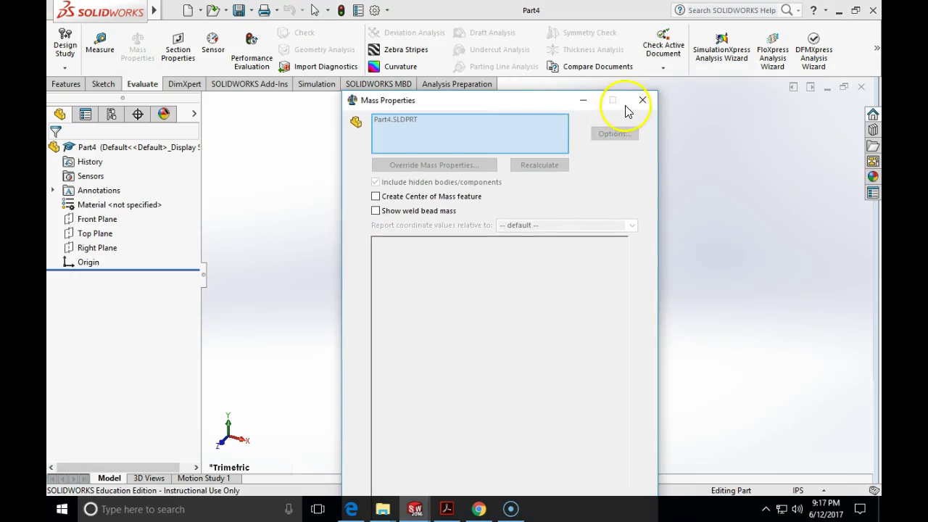
Switch the part to MMGS units and assign AISI 1020 steel as its material.
{"action": "left_click", "coordinate": [642, 100]}
{"action": "left_click", "coordinate": [804, 490]}
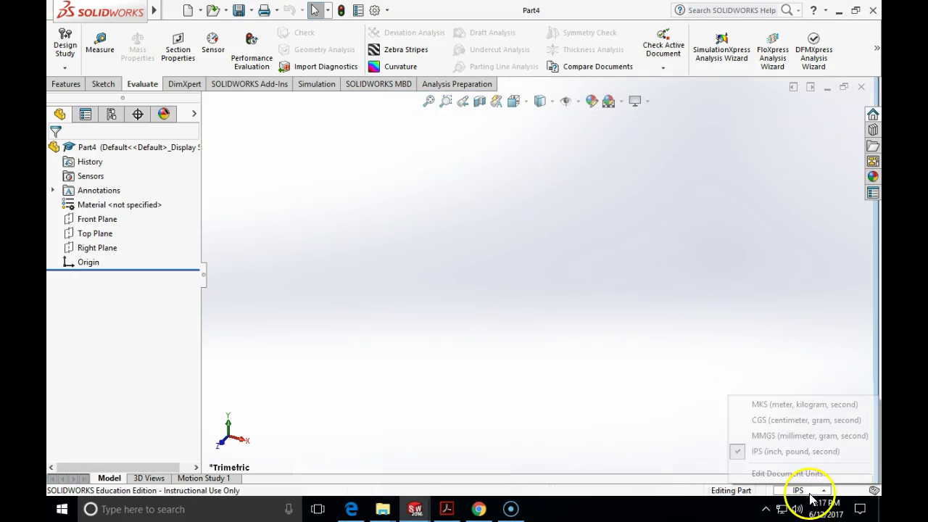
{"action": "left_click", "coordinate": [788, 435]}
{"action": "right_click", "coordinate": [109, 204]}
{"action": "left_click", "coordinate": [138, 216]}
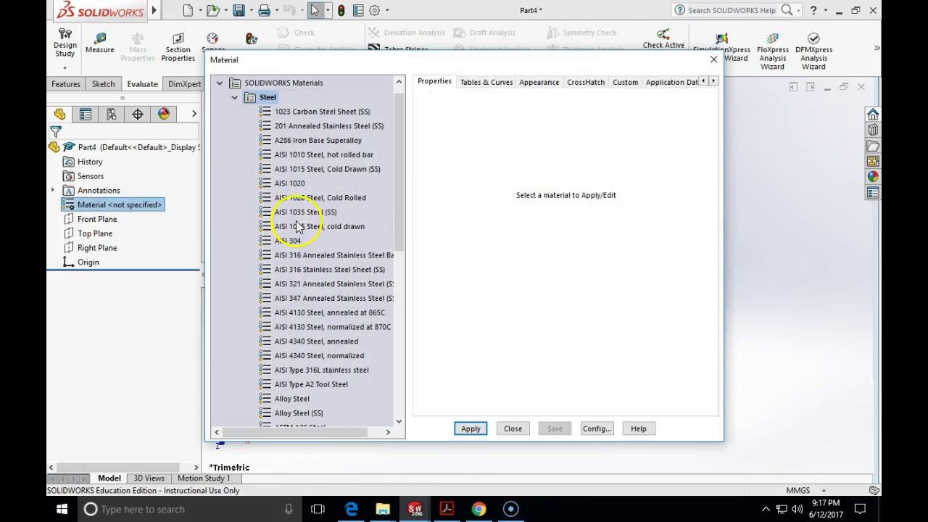
{"action": "left_click", "coordinate": [297, 183]}
{"action": "left_click", "coordinate": [470, 428]}
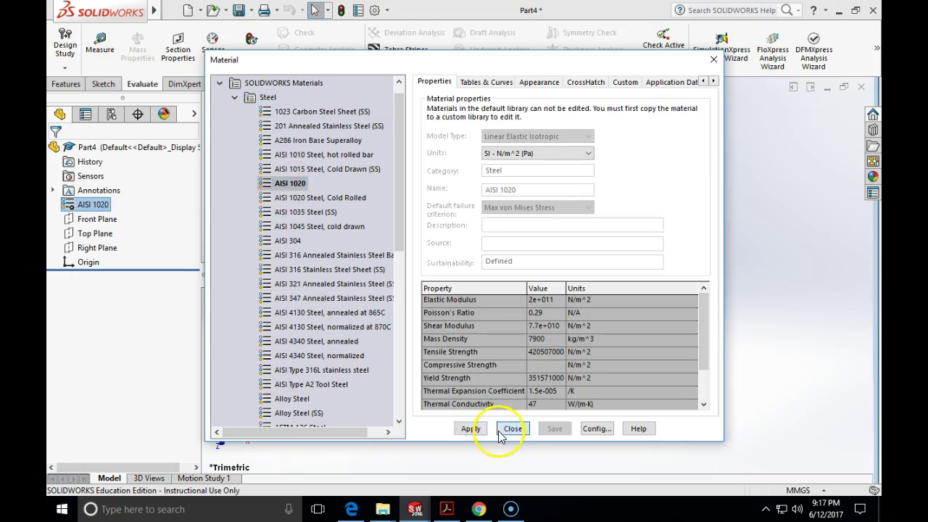
{"action": "left_click", "coordinate": [500, 433]}
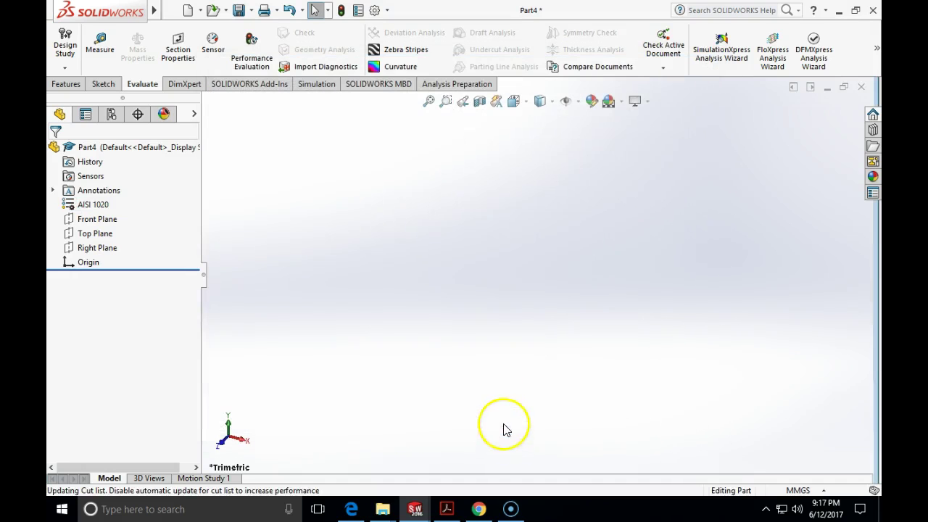
Start a sketch on the Top Plane and draw a circle centred on the origin.
{"action": "left_click", "coordinate": [103, 84]}
{"action": "left_click", "coordinate": [64, 39]}
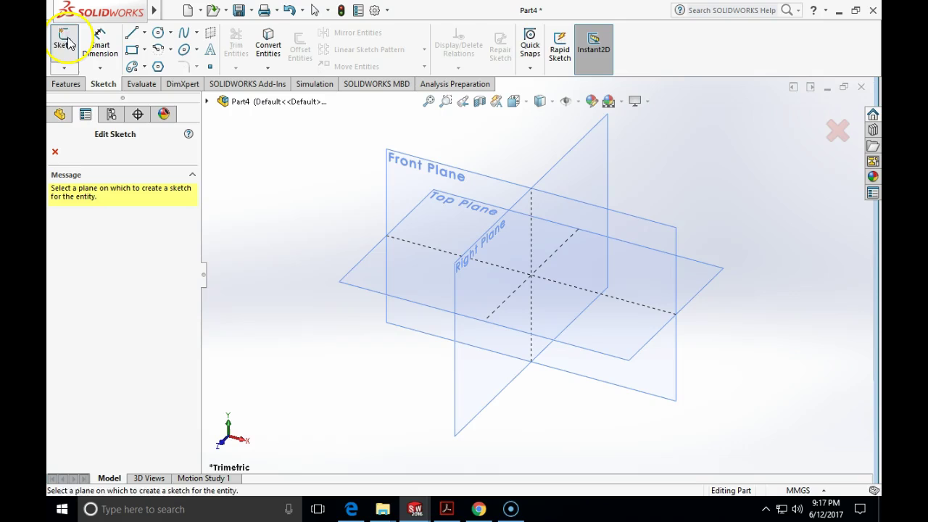
{"action": "left_click", "coordinate": [363, 270]}
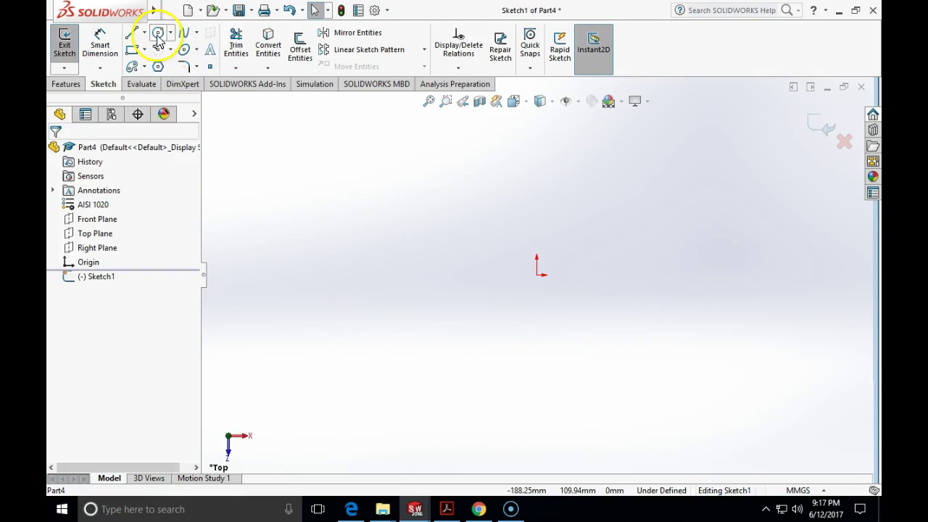
{"action": "left_click", "coordinate": [157, 34]}
{"action": "left_click", "coordinate": [537, 276]}
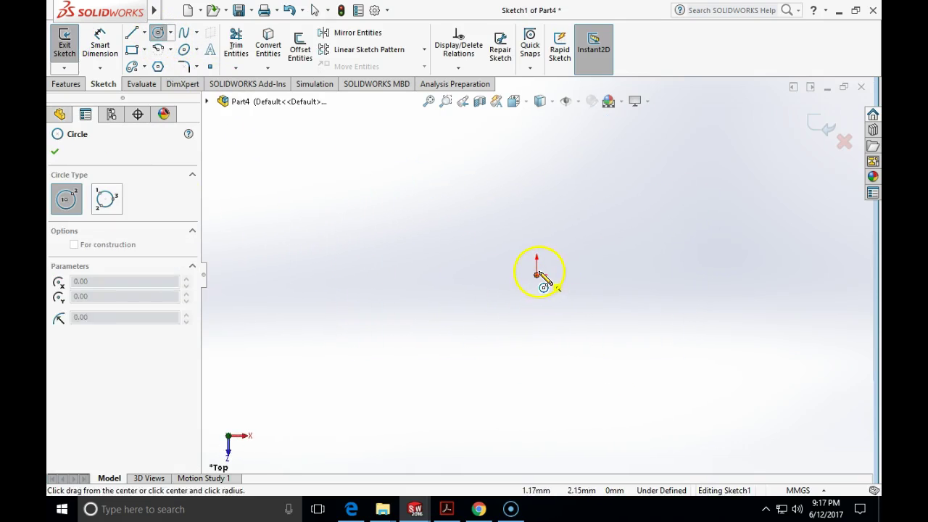
{"action": "left_click", "coordinate": [606, 207]}
{"action": "key", "text": "Escape"}
Dimension the circle to Ø54 mm and exit the sketch.
{"action": "left_click", "coordinate": [90, 37]}
{"action": "left_click", "coordinate": [585, 264]}
{"action": "type", "text": "54"}
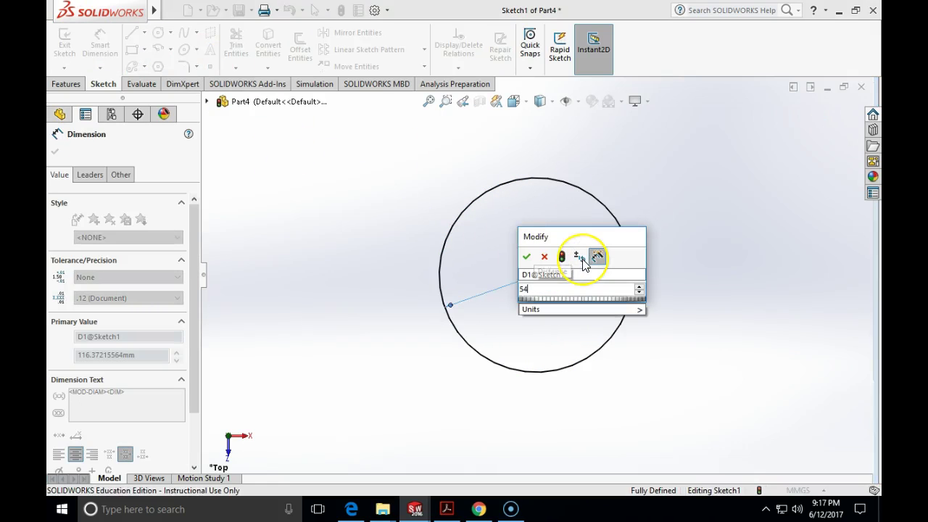
{"action": "key", "text": "Return"}
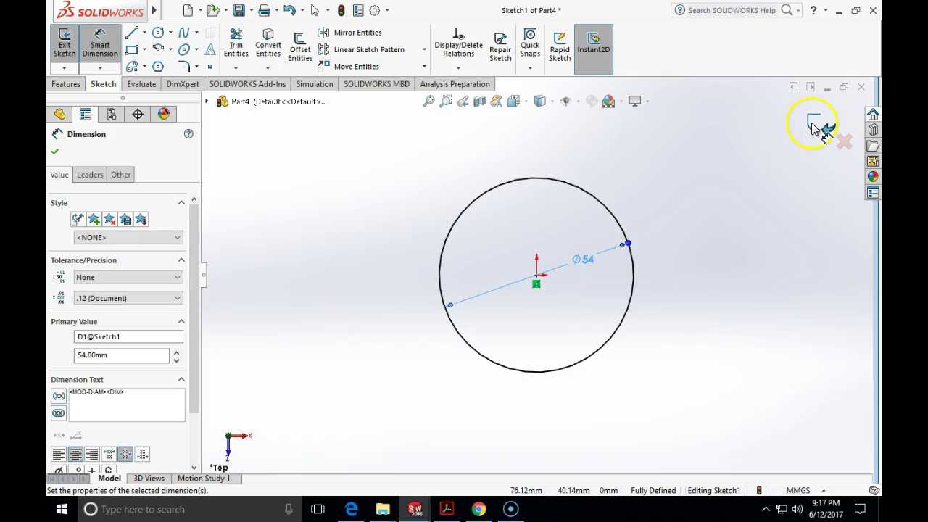
{"action": "left_click", "coordinate": [811, 121]}
Confirm with Edit Sketch Plane that Sketch1 lies on the Top Plane.
{"action": "mouse_move", "coordinate": [809, 123]}
{"action": "middle_mouse_down"}
{"action": "mouse_move", "coordinate": [714, 269]}
{"action": "mouse_move", "coordinate": [699, 187]}
{"action": "middle_mouse_up"}
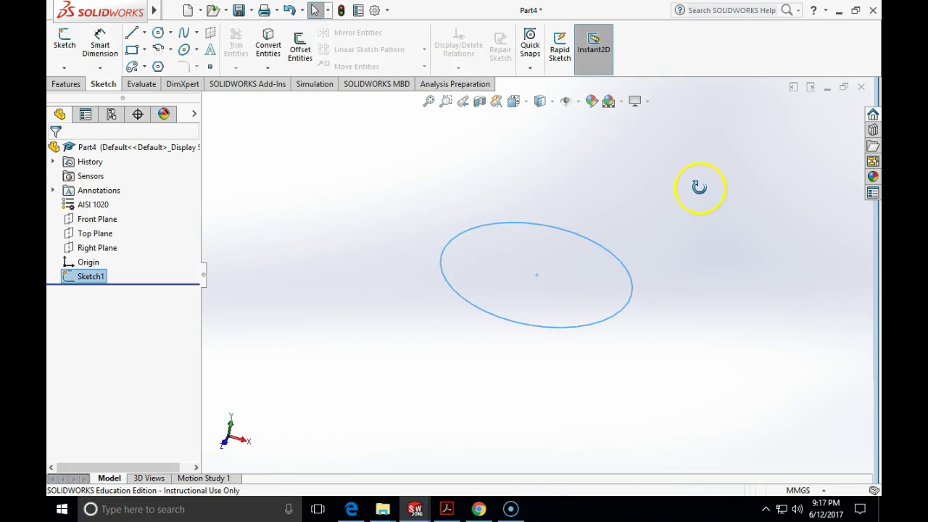
{"action": "left_click", "coordinate": [68, 281]}
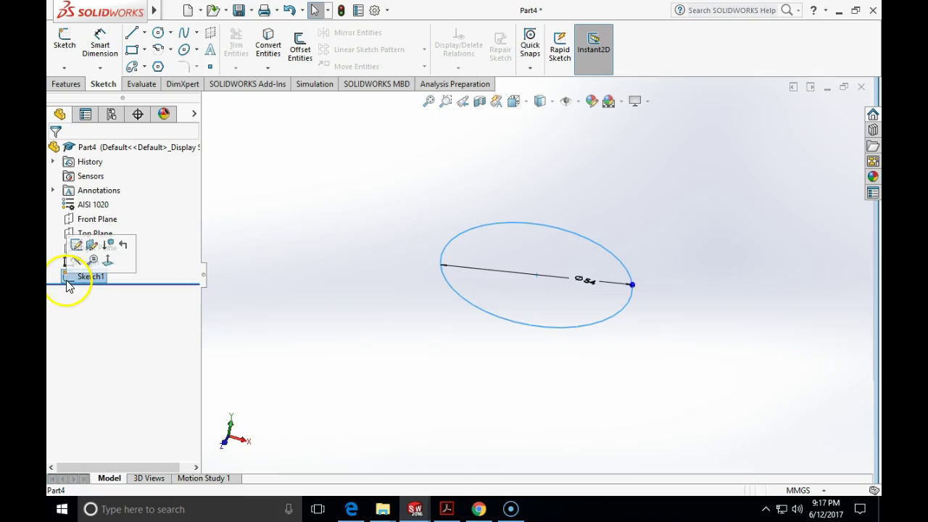
{"action": "left_click", "coordinate": [91, 247]}
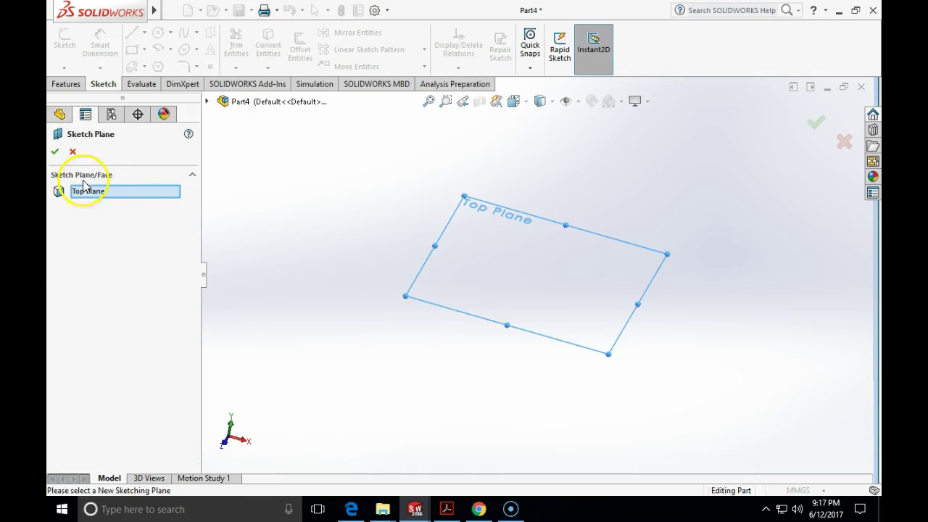
{"action": "left_click", "coordinate": [55, 152]}
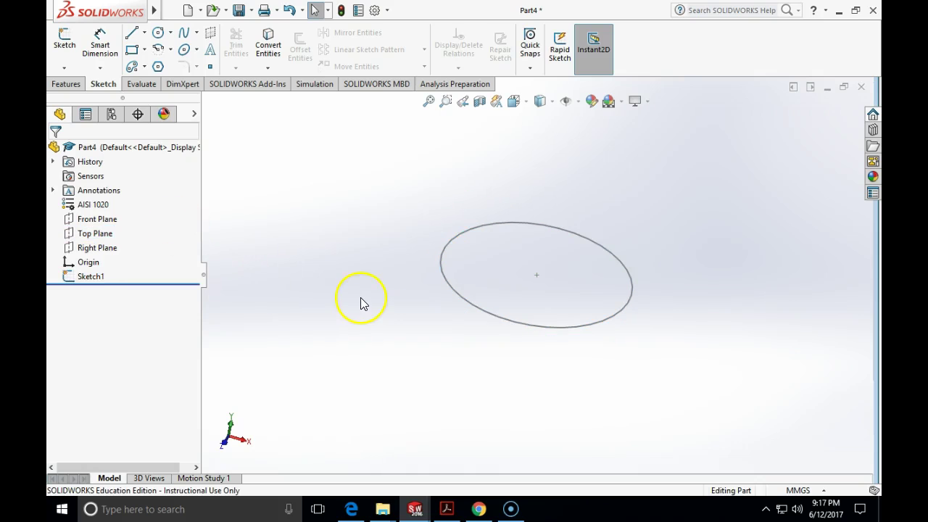
Bring SWEEP-EX.pdf forward in Edge and autoscroll across the tee and tapered-pipe drawings.
{"action": "left_click", "coordinate": [65, 84]}
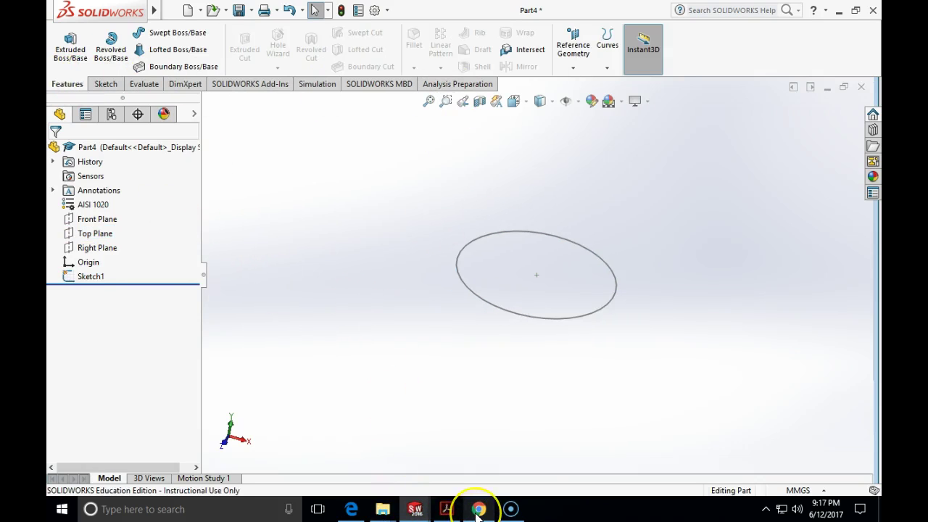
{"action": "mouse_move", "coordinate": [478, 512]}
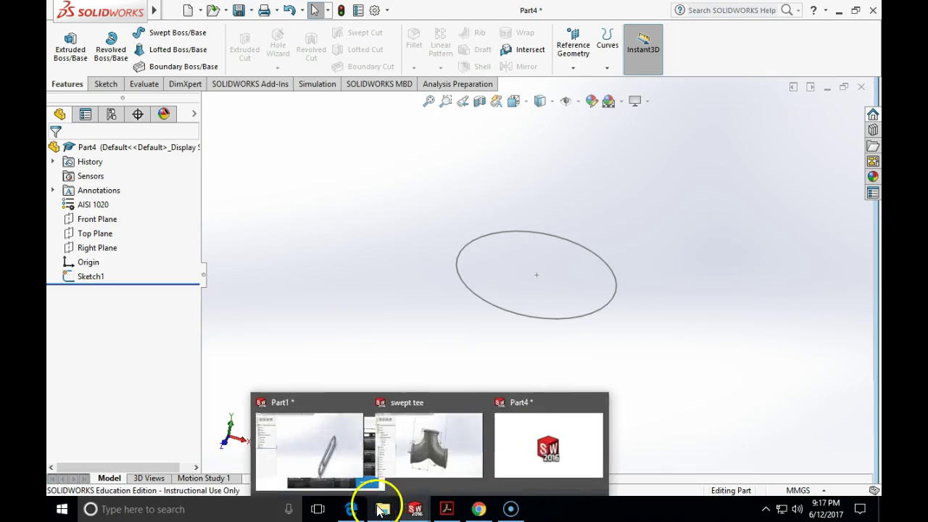
{"action": "mouse_move", "coordinate": [353, 507]}
{"action": "left_click", "coordinate": [371, 467]}
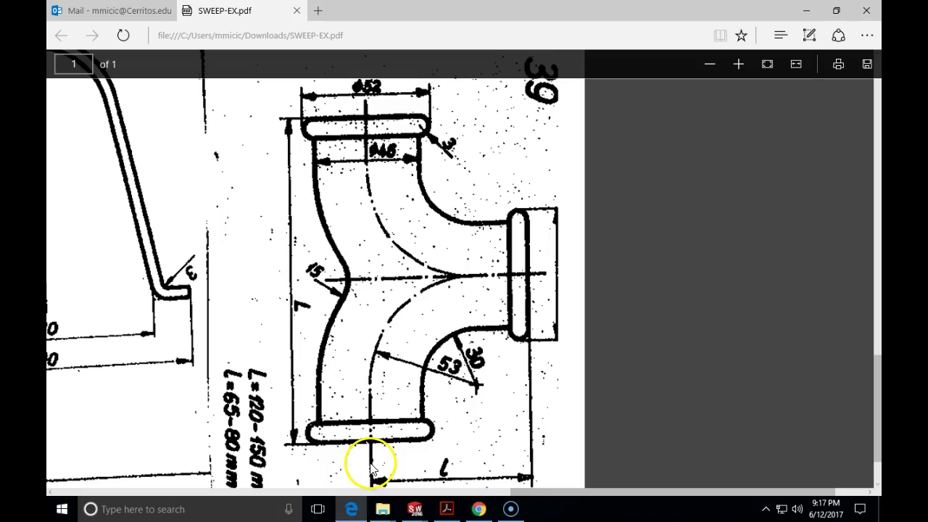
{"action": "middle_click", "coordinate": [426, 250]}
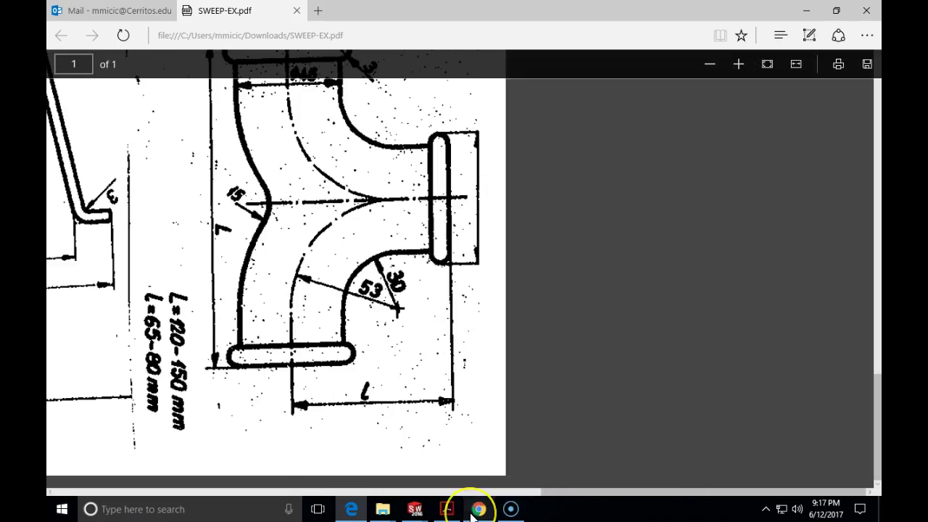
Bring the S-bend duct drawing in Acrobat back to the front, then return toward SOLIDWORKS.
{"action": "left_click", "coordinate": [477, 508]}
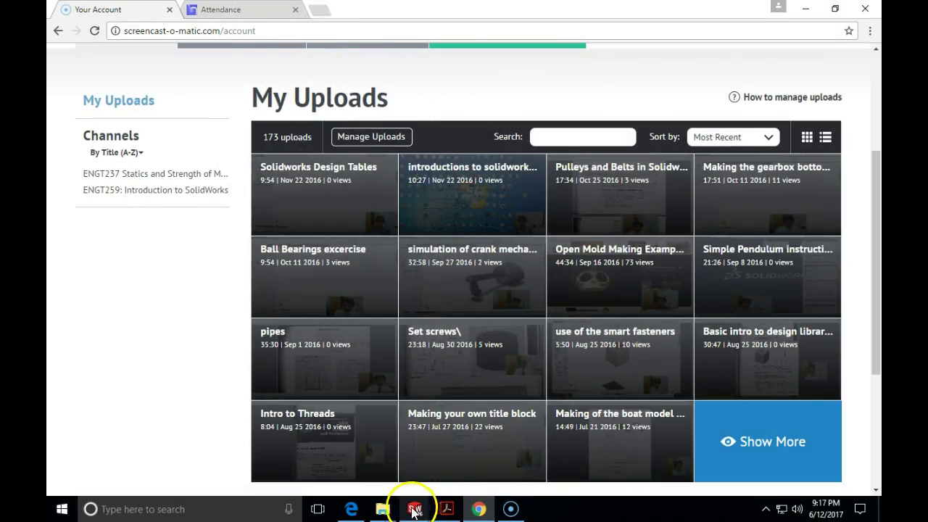
{"action": "left_click", "coordinate": [447, 509]}
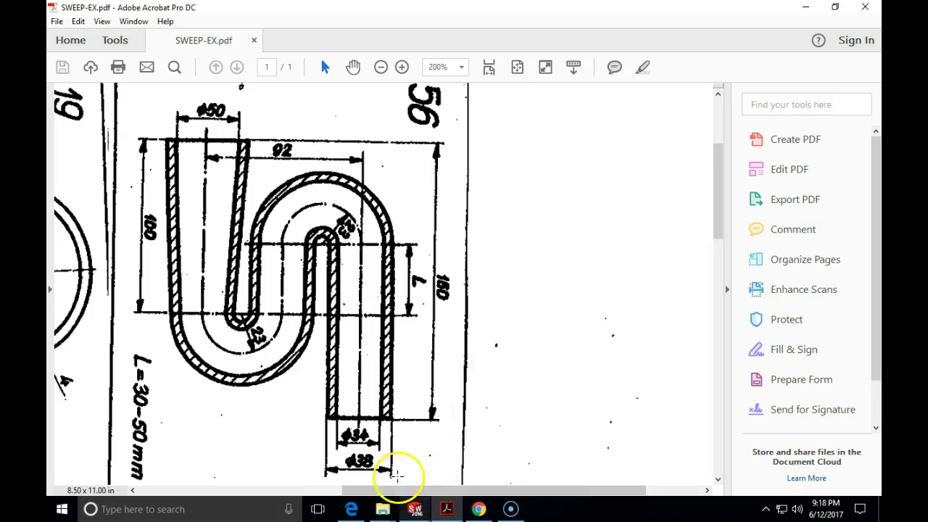
{"action": "left_click", "coordinate": [414, 510]}
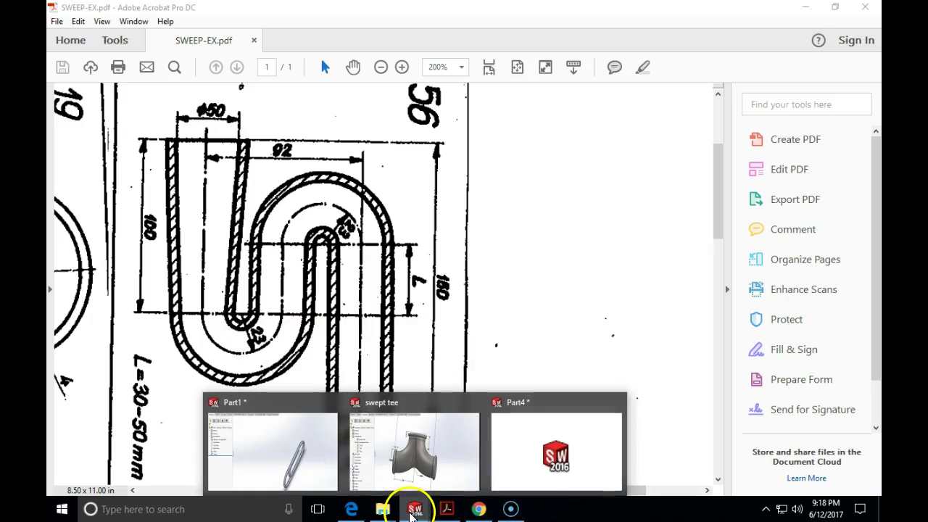
Define a reference plane parallel to Top Plane, offset 100 mm and flipped below it.
{"action": "left_click", "coordinate": [569, 474]}
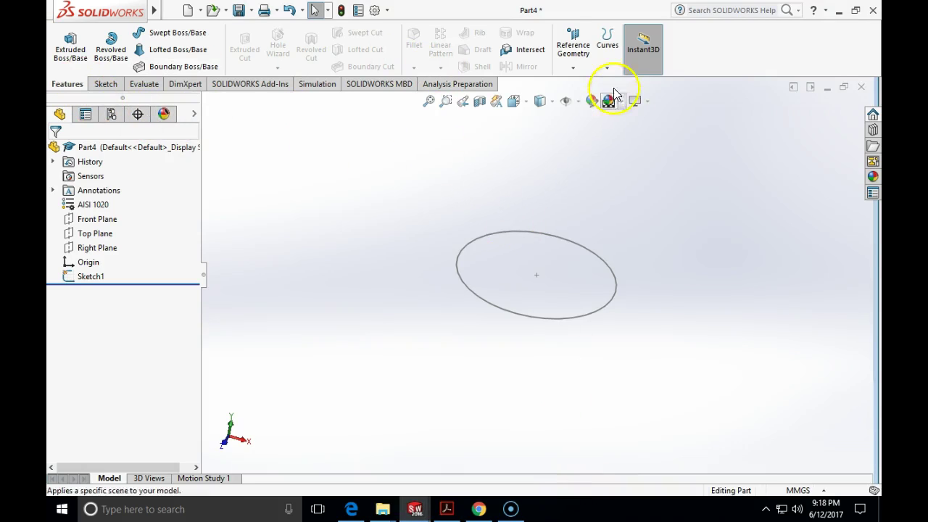
{"action": "left_click", "coordinate": [573, 67]}
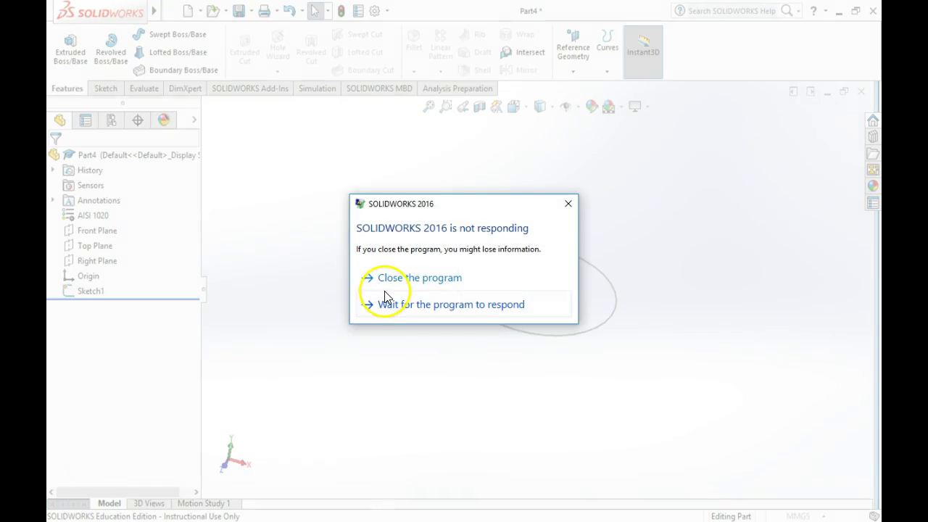
{"action": "left_click", "coordinate": [386, 299]}
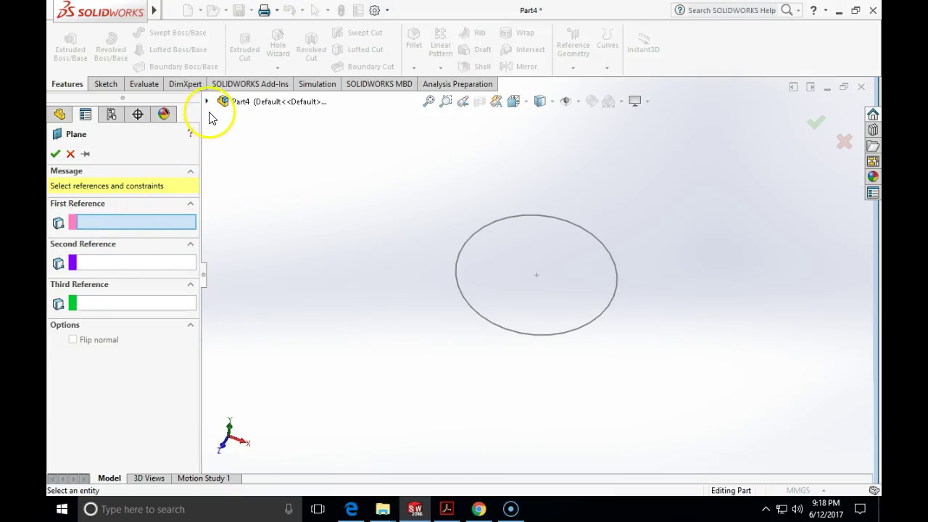
{"action": "left_click", "coordinate": [207, 102]}
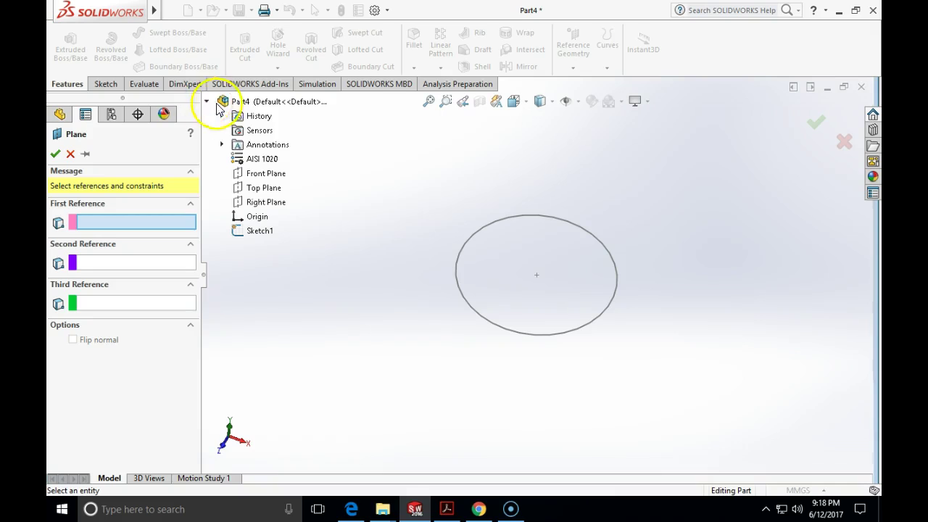
{"action": "left_click", "coordinate": [260, 190]}
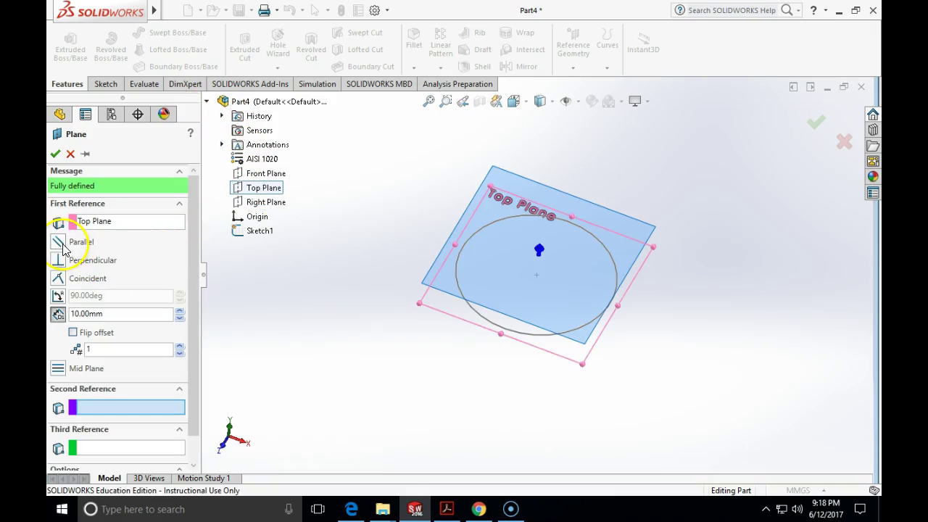
{"action": "left_click", "coordinate": [58, 241]}
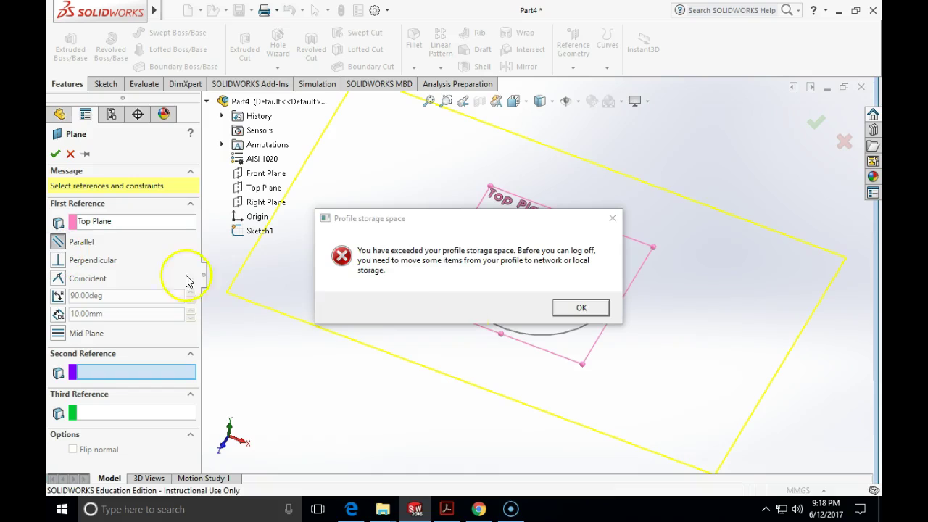
{"action": "left_click", "coordinate": [582, 308]}
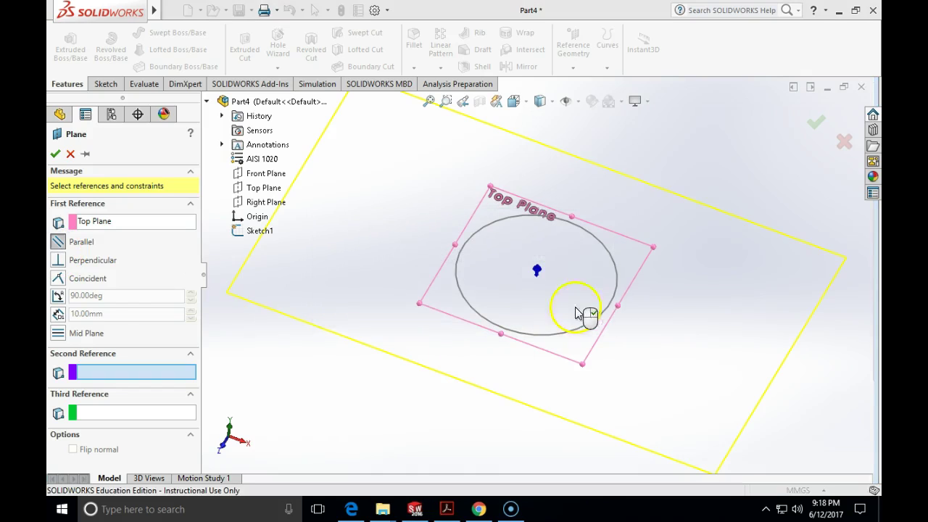
{"action": "left_click", "coordinate": [58, 317]}
{"action": "left_click", "coordinate": [112, 313]}
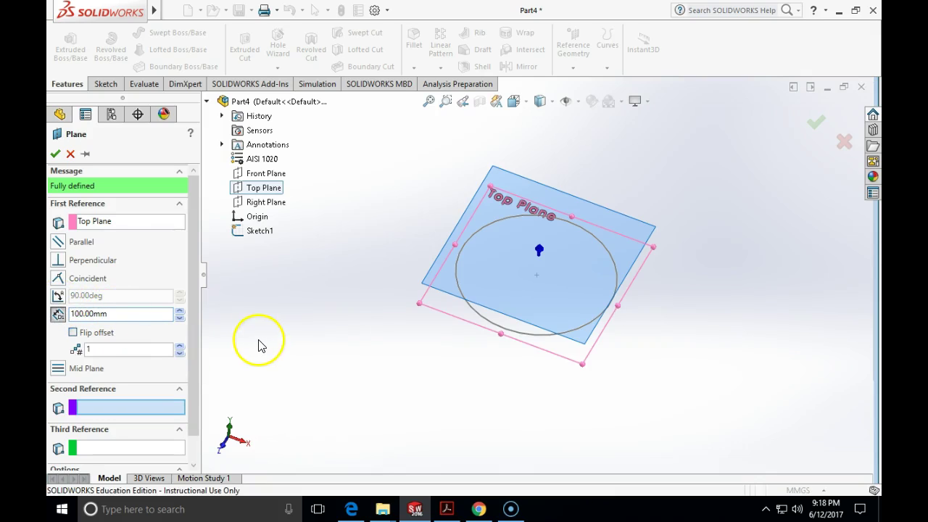
{"action": "left_click", "coordinate": [73, 333]}
{"action": "key", "text": "z"}
{"action": "key", "text": "z"}
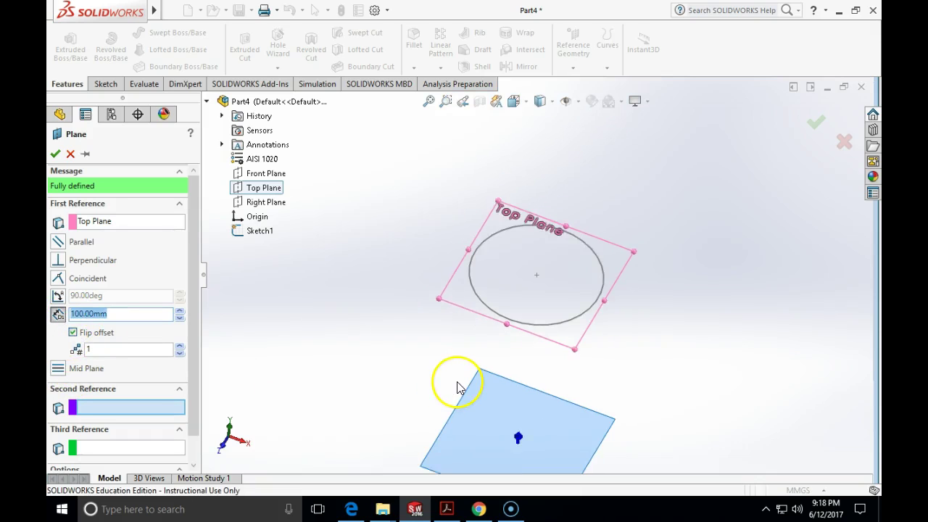
Create Plane1 and start a new sketch on it.
{"action": "left_click", "coordinate": [55, 154]}
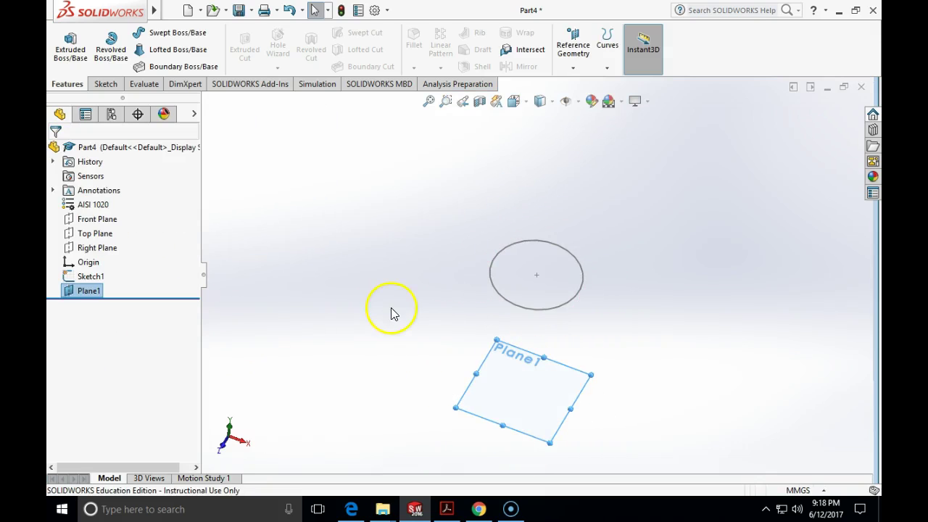
{"action": "left_click", "coordinate": [107, 84]}
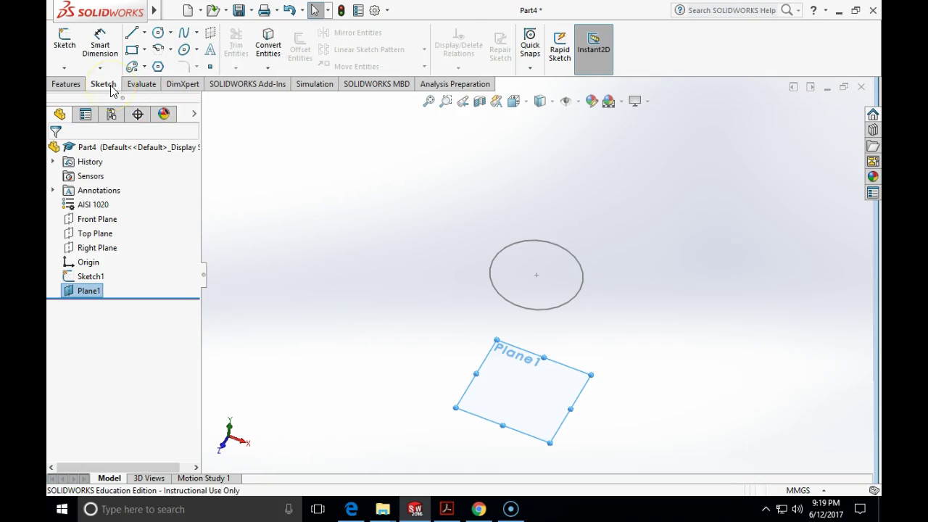
{"action": "left_click", "coordinate": [482, 424]}
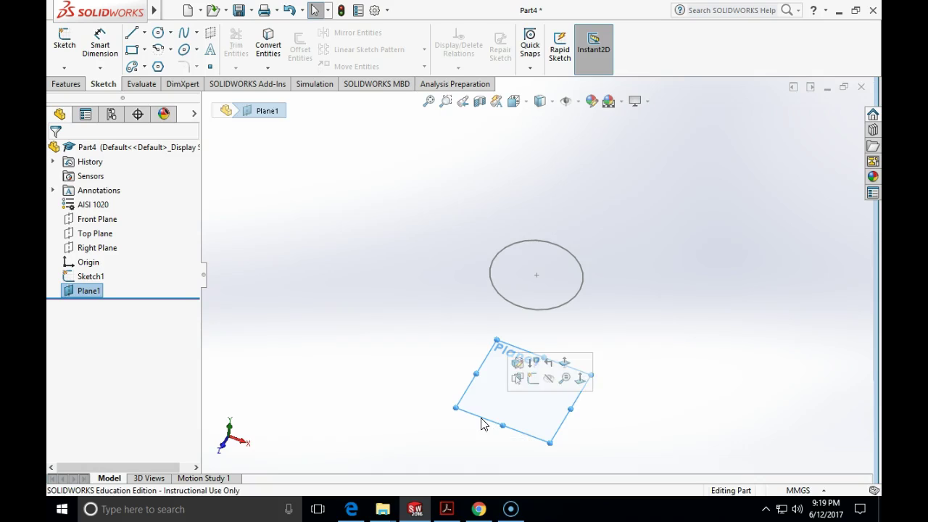
{"action": "left_click", "coordinate": [532, 382]}
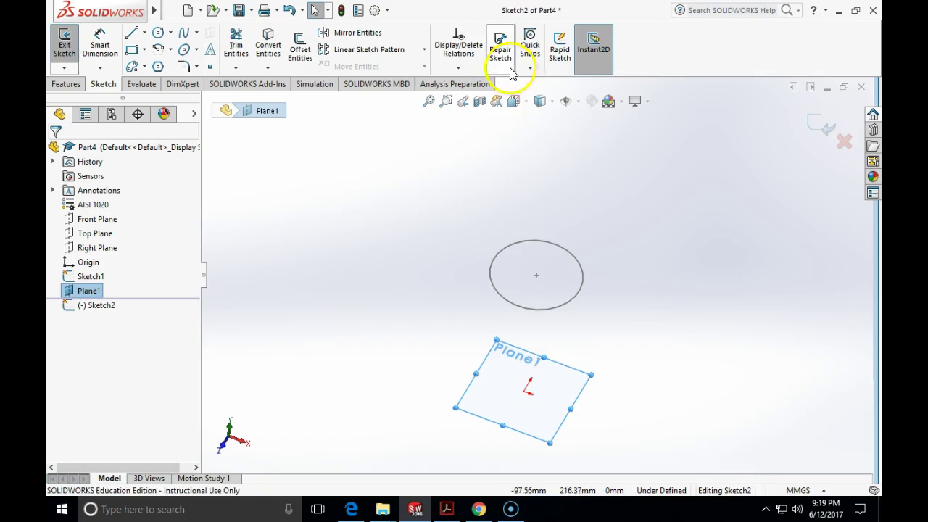
View Plane1 Normal To, then check the S-bend drawing's Ø34 and Ø38 end dimensions.
{"action": "left_click", "coordinate": [524, 101]}
{"action": "left_click", "coordinate": [587, 176]}
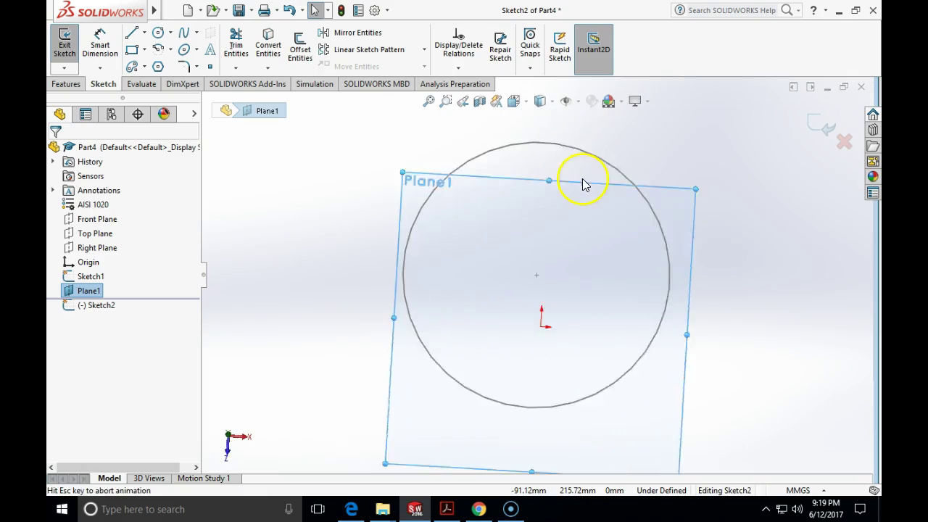
{"action": "left_click", "coordinate": [450, 508]}
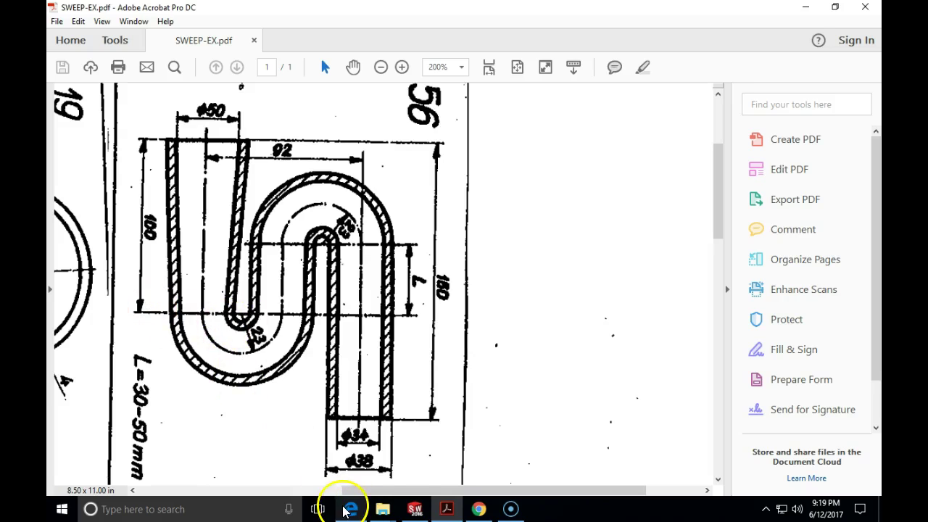
{"action": "mouse_move", "coordinate": [351, 507]}
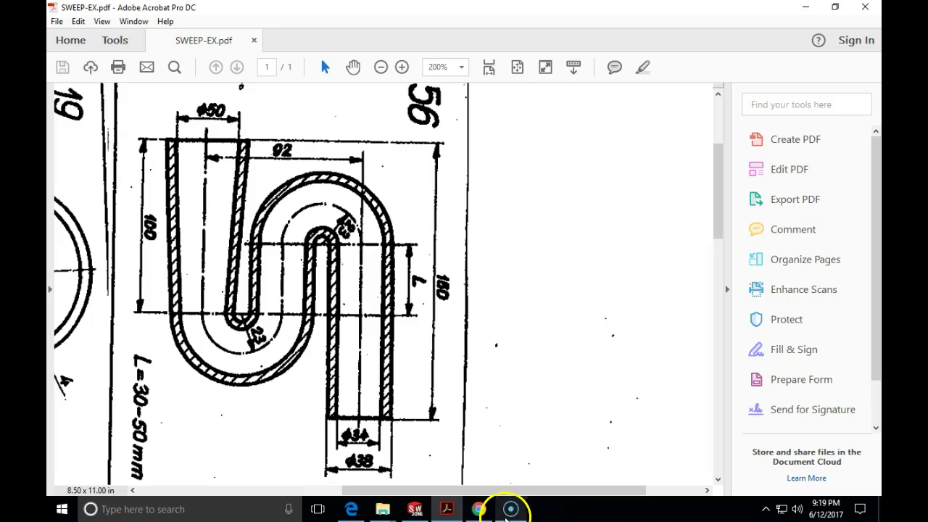
Draw a circle centred on the origin in the Plane1 sketch.
{"action": "left_click", "coordinate": [412, 510]}
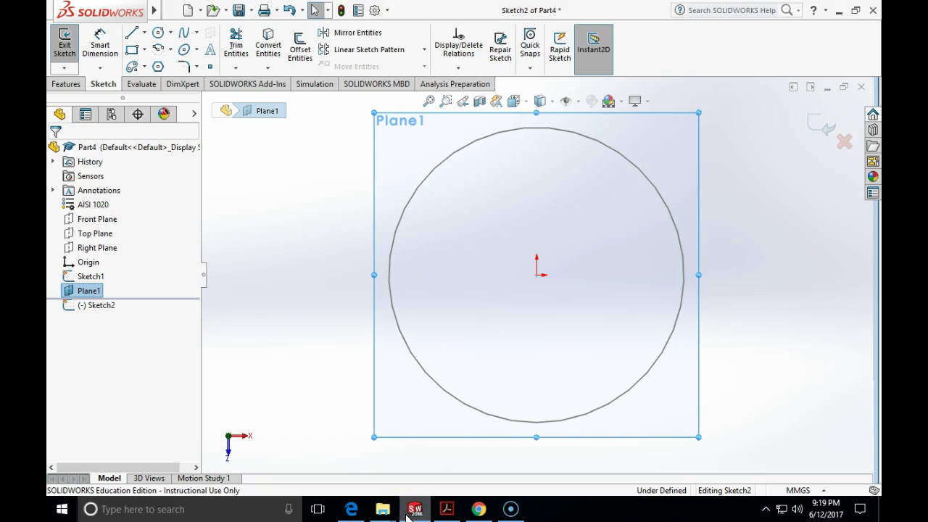
{"action": "left_click", "coordinate": [157, 34]}
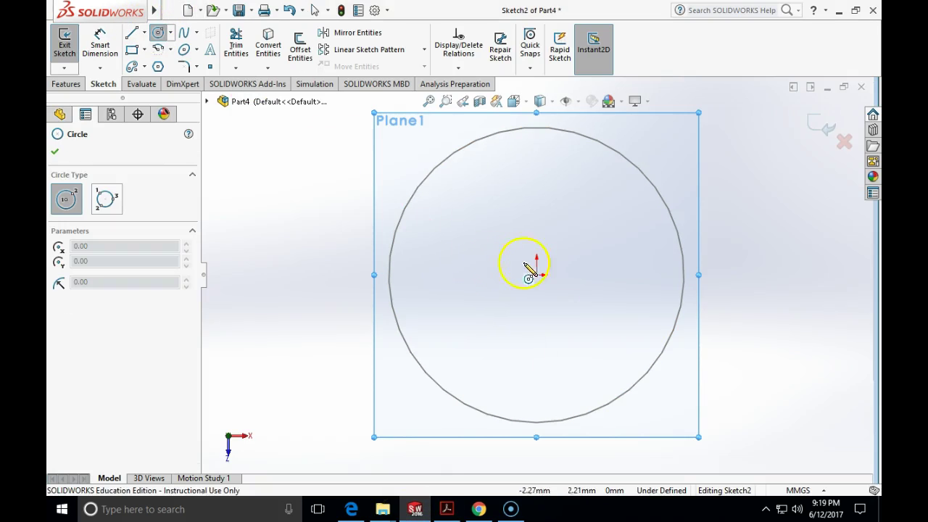
{"action": "left_click", "coordinate": [536, 274]}
{"action": "left_click", "coordinate": [577, 254]}
{"action": "key", "text": "Escape"}
Dimension the circle to Ø38 mm and orbit to see both circles.
{"action": "left_click", "coordinate": [100, 45]}
{"action": "left_click", "coordinate": [490, 258]}
{"action": "left_click", "coordinate": [610, 258]}
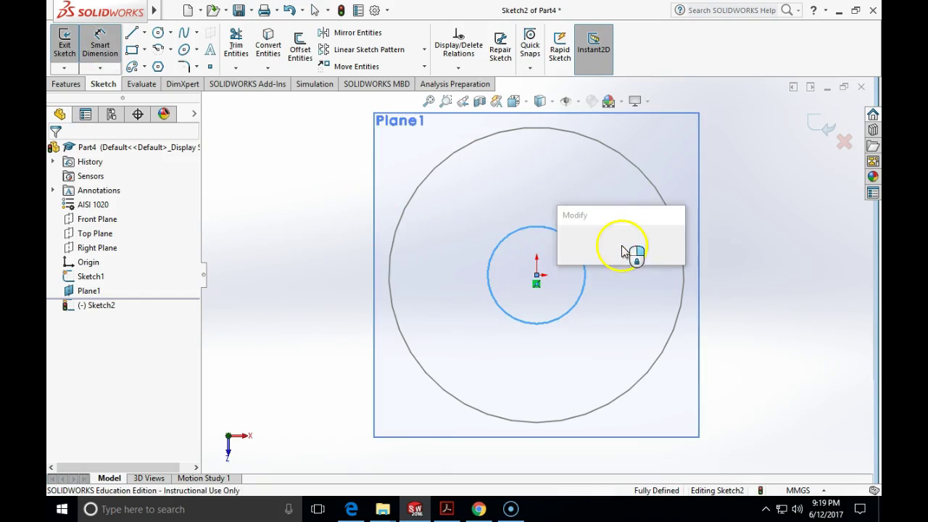
{"action": "type", "text": "38"}
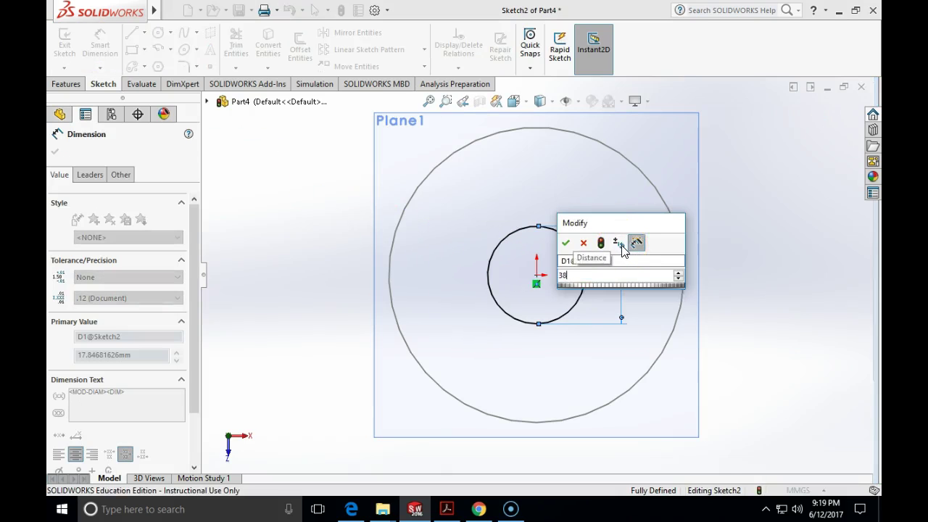
{"action": "key", "text": "Return"}
{"action": "left_click", "coordinate": [476, 191]}
{"action": "left_click", "coordinate": [67, 85]}
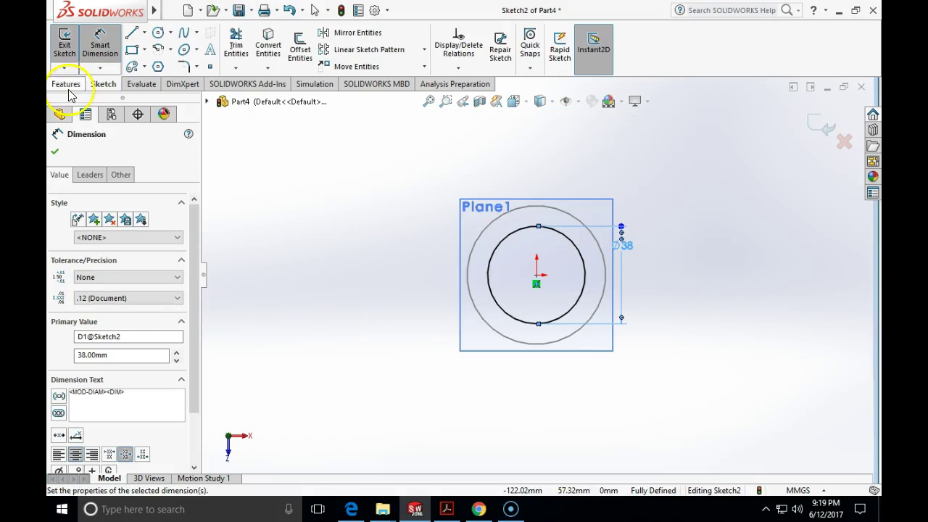
{"action": "left_click", "coordinate": [54, 151]}
{"action": "mouse_move", "coordinate": [671, 210]}
{"action": "middle_mouse_down"}
{"action": "mouse_move", "coordinate": [666, 159]}
{"action": "mouse_move", "coordinate": [688, 189]}
{"action": "mouse_move", "coordinate": [714, 201]}
{"action": "mouse_move", "coordinate": [635, 219]}
{"action": "mouse_move", "coordinate": [714, 242]}
{"action": "mouse_move", "coordinate": [639, 297]}
{"action": "mouse_move", "coordinate": [635, 285]}
{"action": "mouse_move", "coordinate": [663, 286]}
{"action": "middle_mouse_up"}
Exit the Plane1 sketch and check Sketch1's Ø54 diameter against the drawing.
{"action": "left_click", "coordinate": [811, 127]}
{"action": "left_click", "coordinate": [90, 276]}
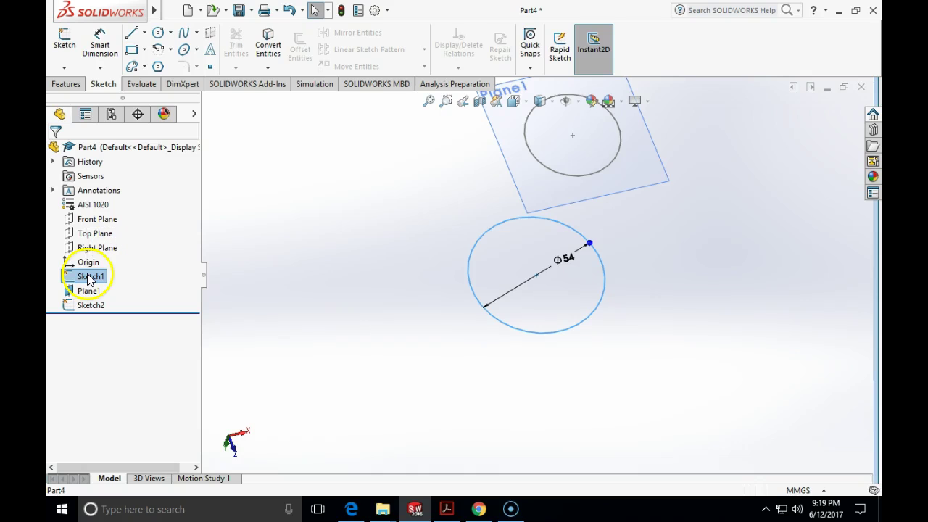
{"action": "left_click", "coordinate": [567, 262]}
{"action": "left_click", "coordinate": [446, 509]}
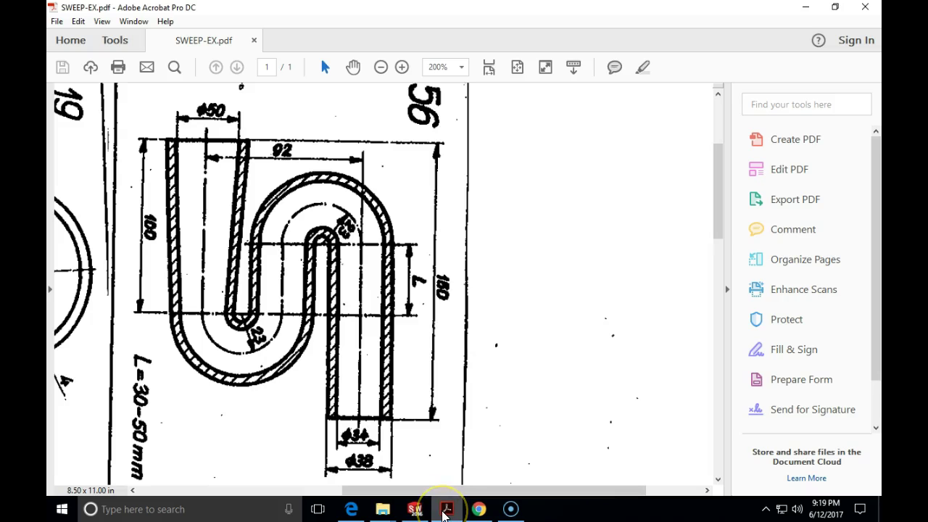
{"action": "left_click", "coordinate": [446, 510]}
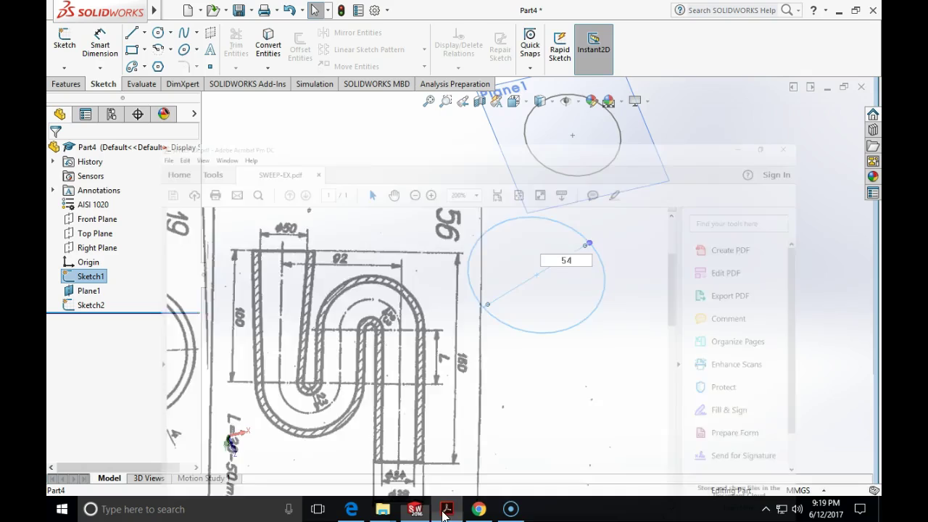
{"action": "left_click", "coordinate": [736, 243]}
{"action": "mouse_move", "coordinate": [738, 245]}
{"action": "middle_mouse_down"}
{"action": "mouse_move", "coordinate": [683, 387]}
{"action": "mouse_move", "coordinate": [706, 415]}
{"action": "mouse_move", "coordinate": [751, 278]}
{"action": "mouse_move", "coordinate": [716, 226]}
{"action": "middle_mouse_up"}
Loft Loft1 from the Ø54 Sketch1 circle to the Ø38 Sketch2 circle.
{"action": "left_click", "coordinate": [67, 85]}
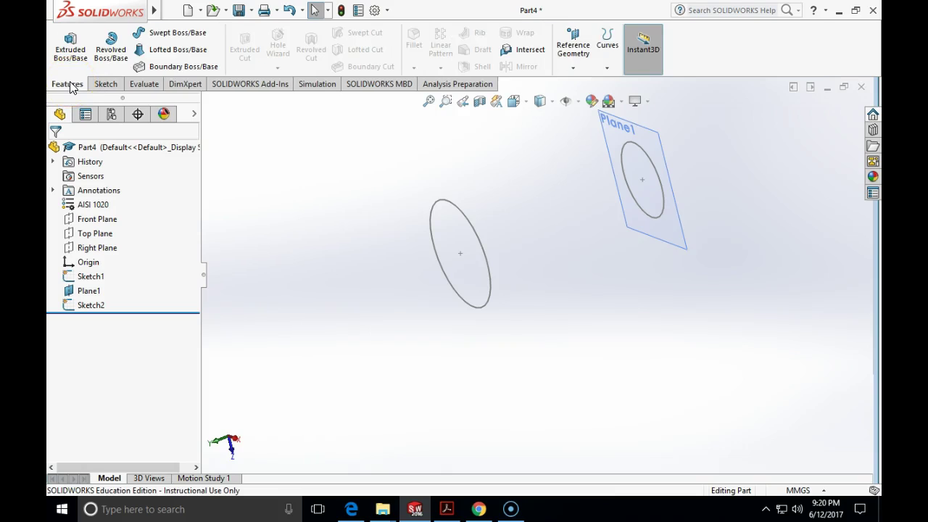
{"action": "left_click", "coordinate": [145, 52]}
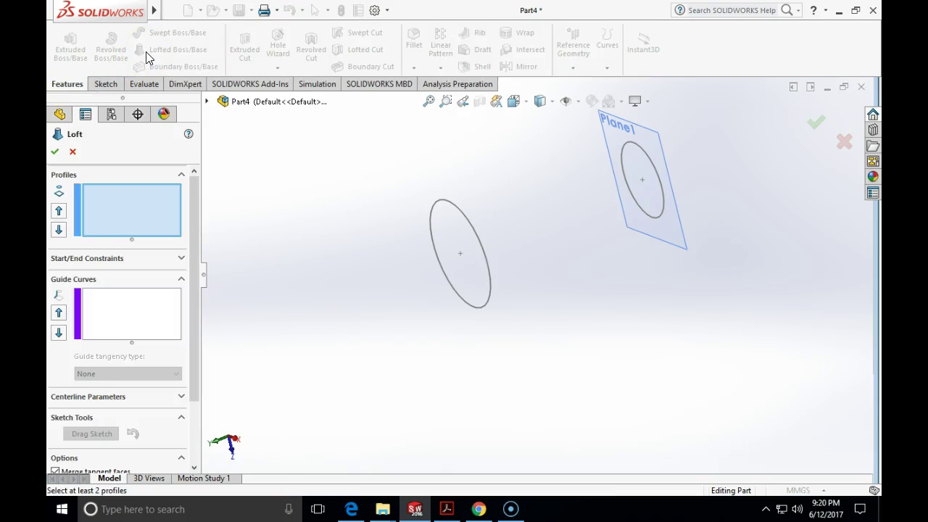
{"action": "left_click", "coordinate": [454, 204]}
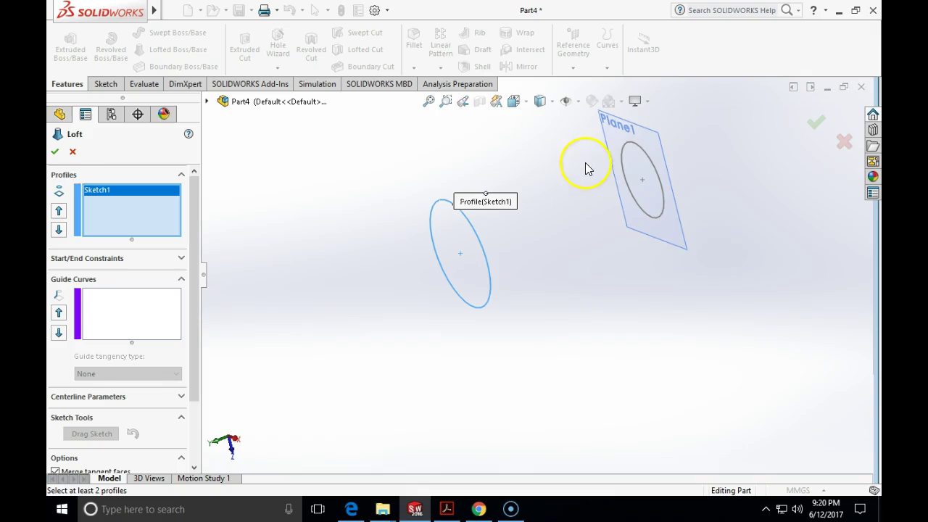
{"action": "left_click", "coordinate": [629, 142]}
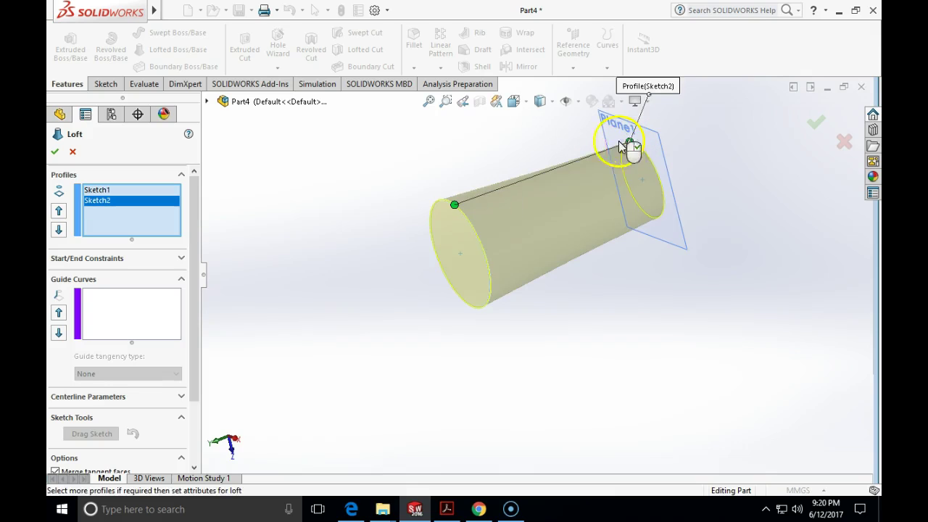
{"action": "left_click", "coordinate": [55, 151]}
{"action": "middle_click_drag", "start_coordinate": [393, 172], "coordinate": [472, 219]}
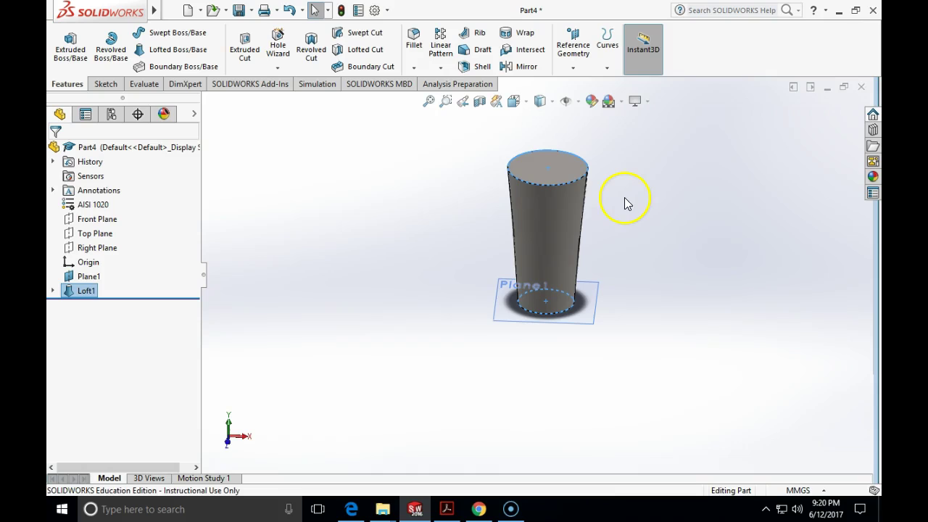
{"action": "middle_click_drag", "start_coordinate": [611, 214], "coordinate": [606, 174]}
Open a new 2D sketch, Sketch3, on the Front Plane.
{"action": "left_click", "coordinate": [91, 219]}
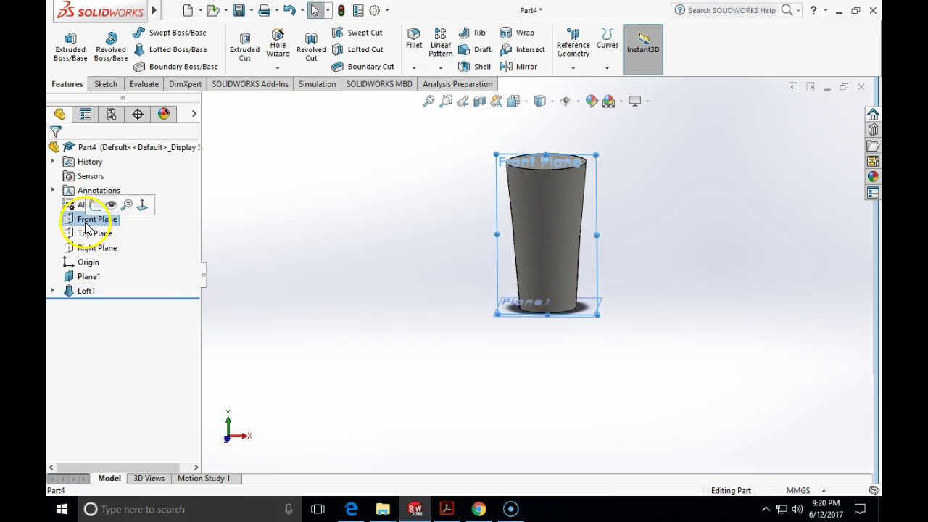
{"action": "left_click", "coordinate": [101, 84]}
{"action": "left_click", "coordinate": [64, 69]}
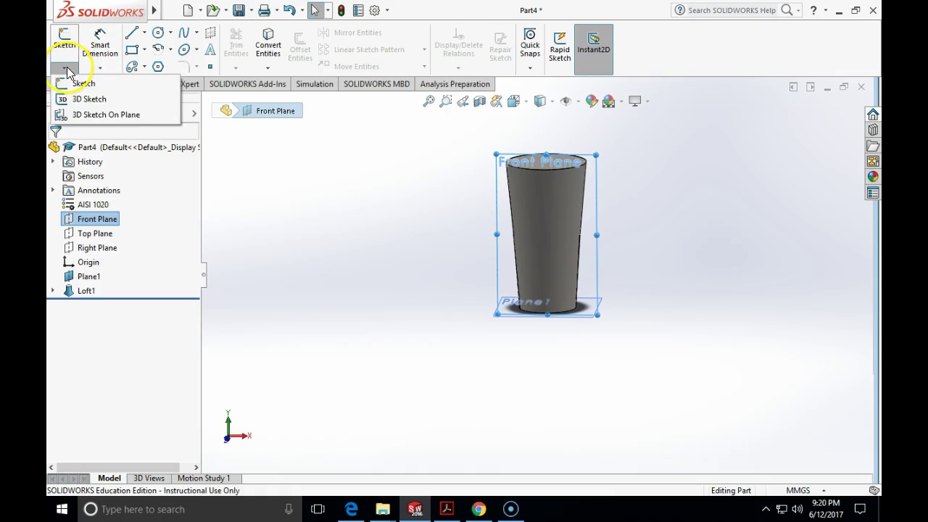
{"action": "left_click", "coordinate": [81, 84]}
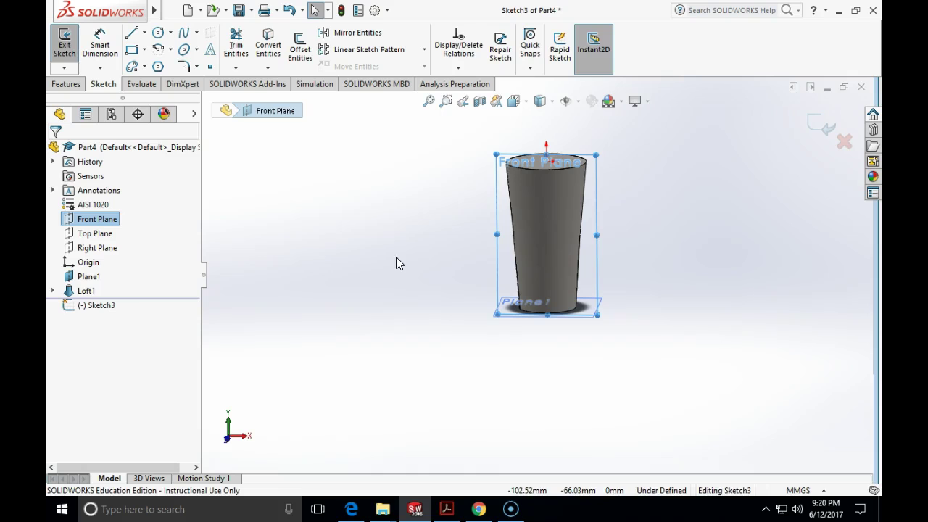
Check the S-bend dimensions on SWEEP-EX.pdf in Acrobat, then return to SOLIDWORKS.
{"action": "left_click", "coordinate": [446, 507]}
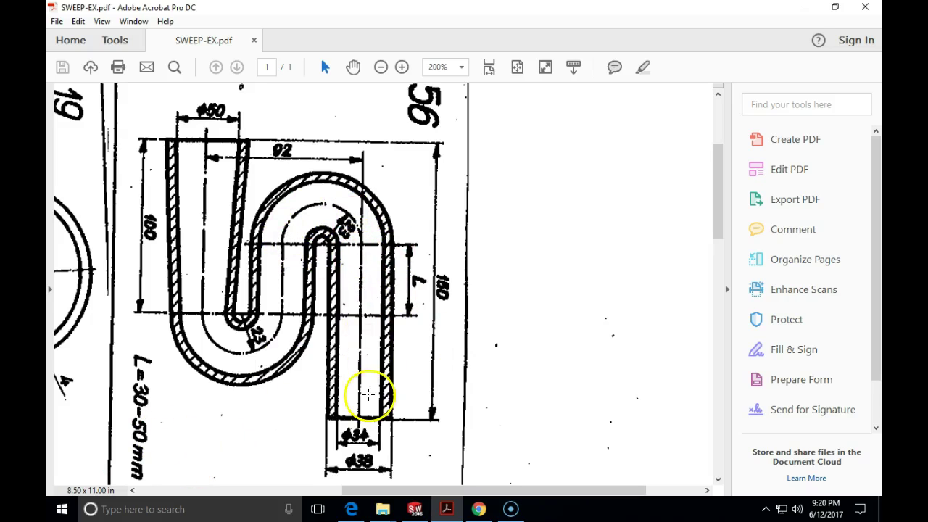
{"action": "scroll", "coordinate": [450, 315], "scroll_direction": "up", "scroll_amount": 1}
{"action": "scroll", "coordinate": [450, 315], "scroll_direction": "down", "scroll_amount": 1}
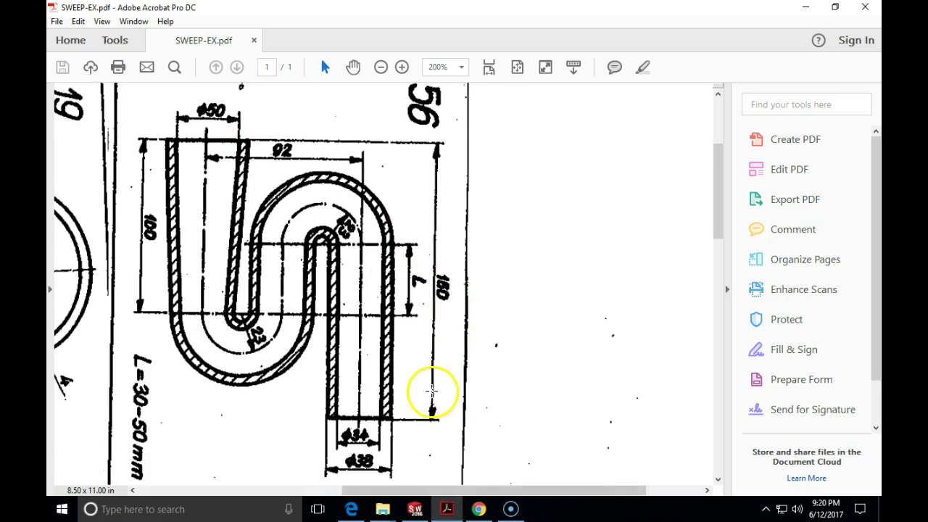
{"action": "mouse_move", "coordinate": [481, 513]}
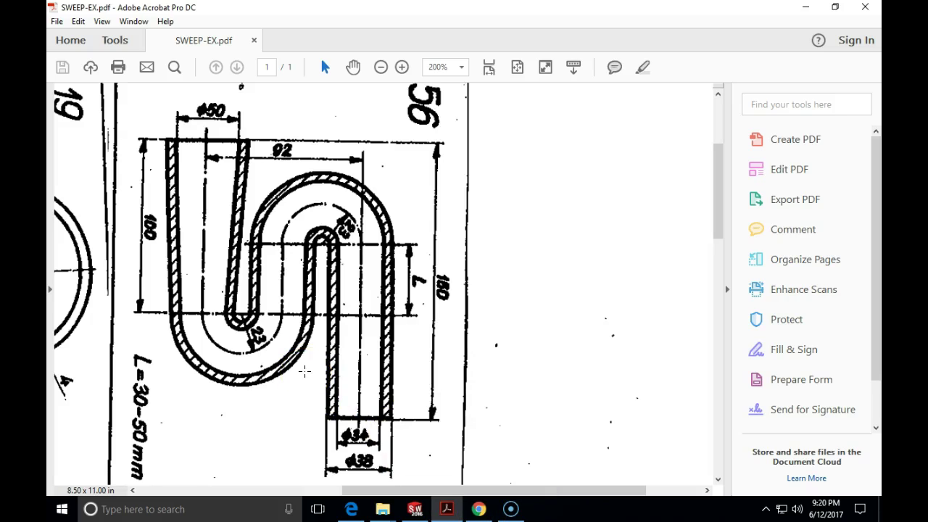
{"action": "left_click", "coordinate": [414, 509]}
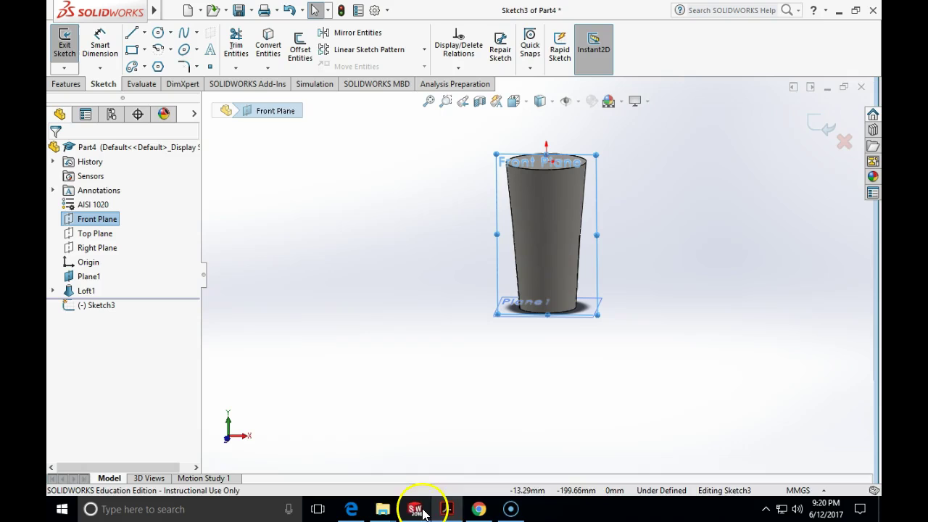
Choose the straight Line option, recheck the PDF drawing, then pick the Circle tool.
{"action": "left_click", "coordinate": [145, 34]}
{"action": "left_click", "coordinate": [150, 48]}
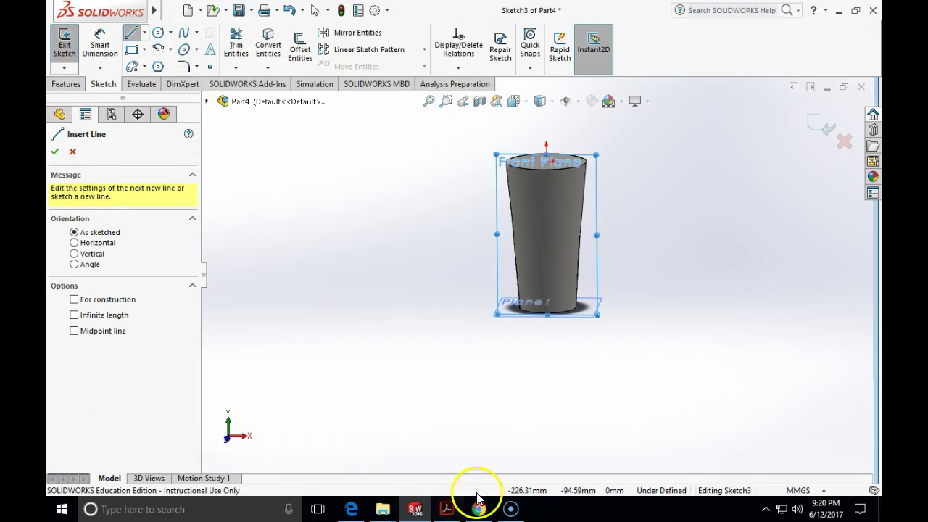
{"action": "left_click", "coordinate": [446, 509]}
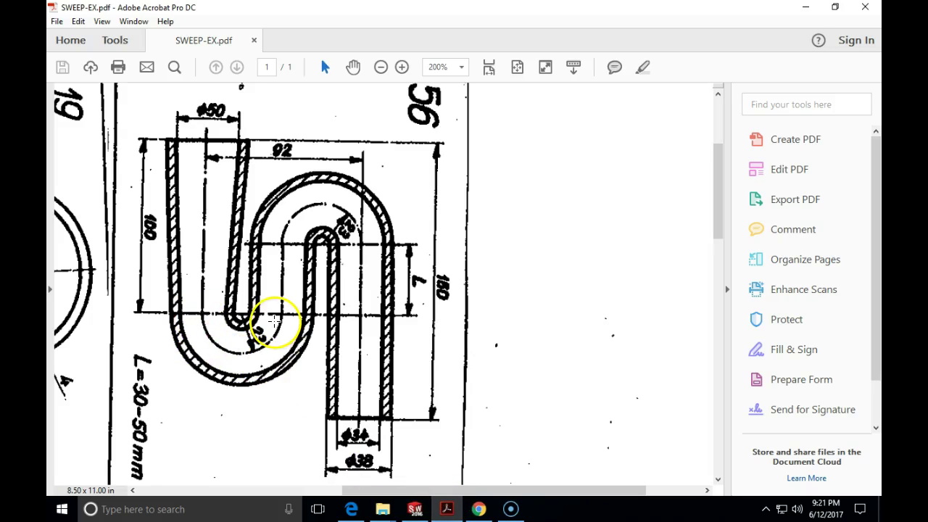
{"action": "left_click", "coordinate": [417, 510]}
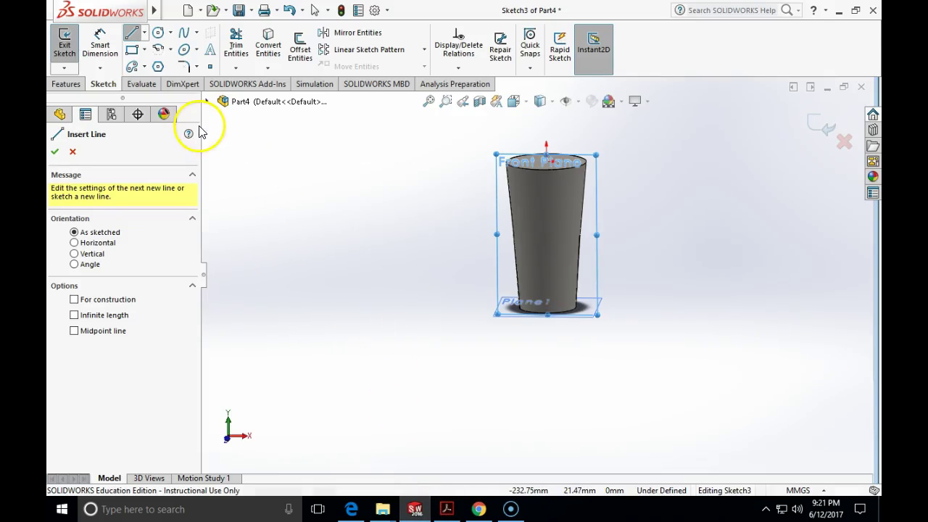
{"action": "left_click", "coordinate": [157, 33]}
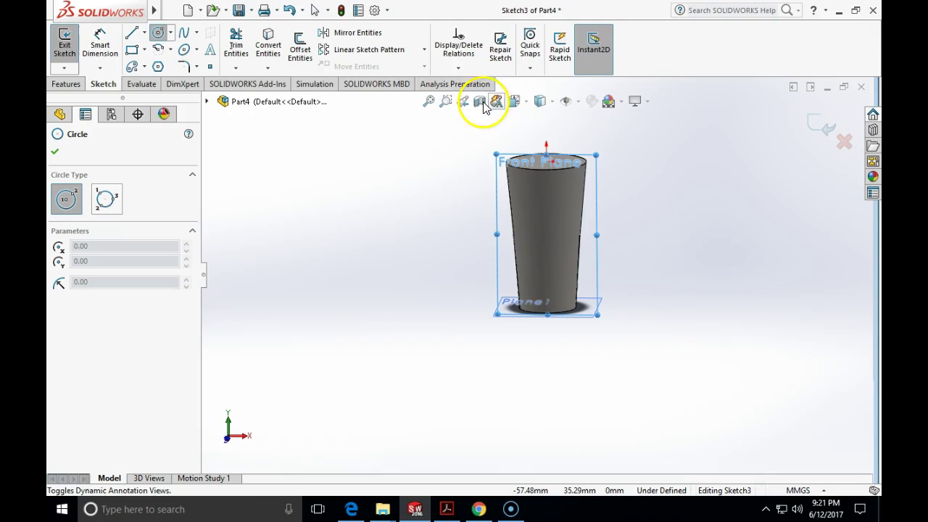
View the Front Plane Normal To and drag a large circle beside the loft's base.
{"action": "left_click", "coordinate": [516, 102]}
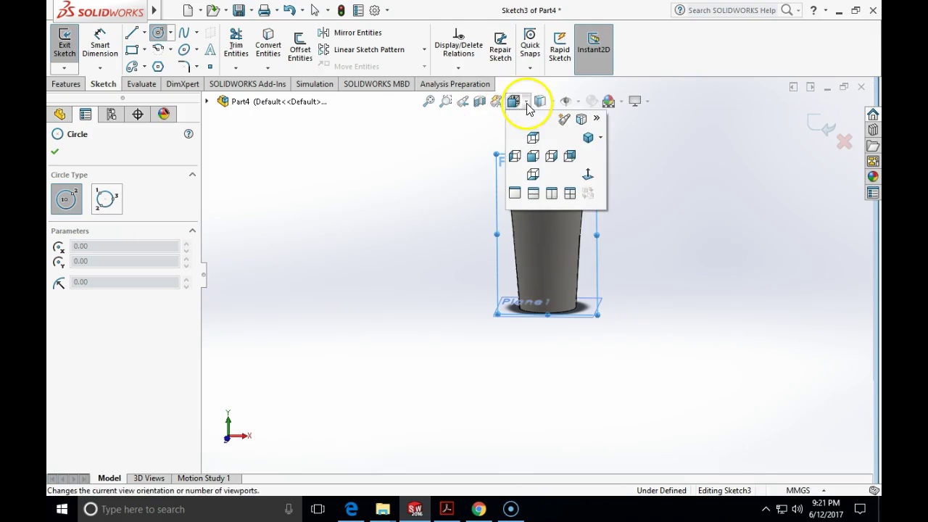
{"action": "left_click", "coordinate": [588, 176]}
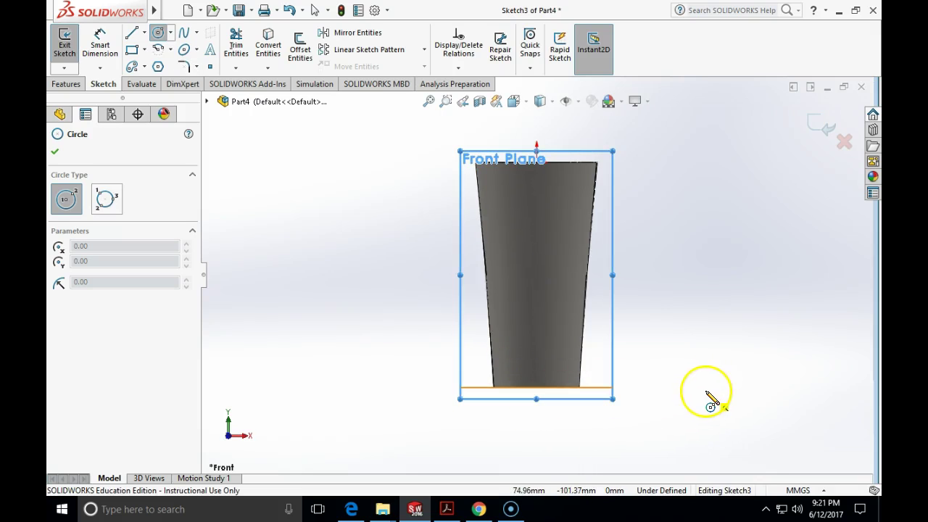
{"action": "mouse_move", "coordinate": [706, 390]}
{"action": "left_mouse_down"}
{"action": "mouse_move", "coordinate": [674, 394]}
{"action": "mouse_move", "coordinate": [658, 414]}
{"action": "mouse_move", "coordinate": [601, 389]}
{"action": "mouse_move", "coordinate": [538, 391]}
{"action": "left_mouse_up"}
{"action": "key", "text": "Escape"}
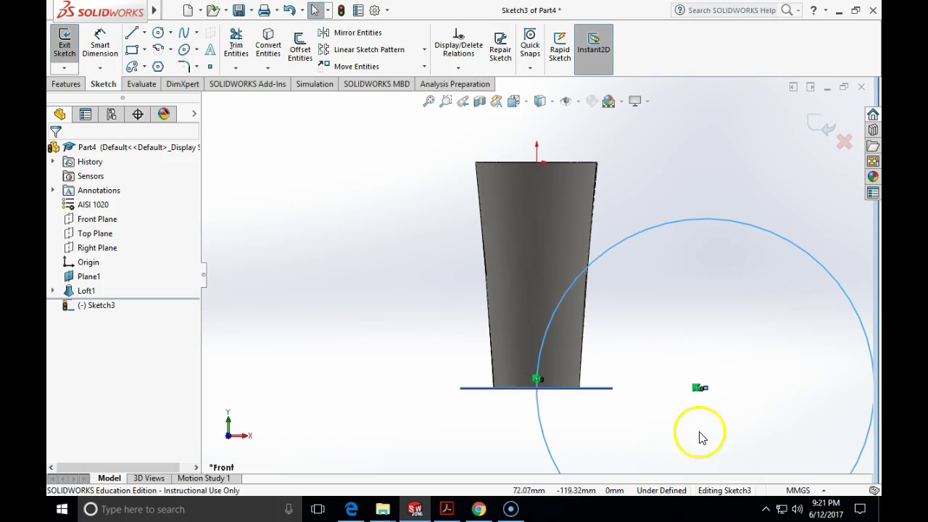
Dimension the Sketch3 circle to a 56 mm diameter with Smart Dimension.
{"action": "left_click", "coordinate": [100, 45]}
{"action": "left_click", "coordinate": [652, 224]}
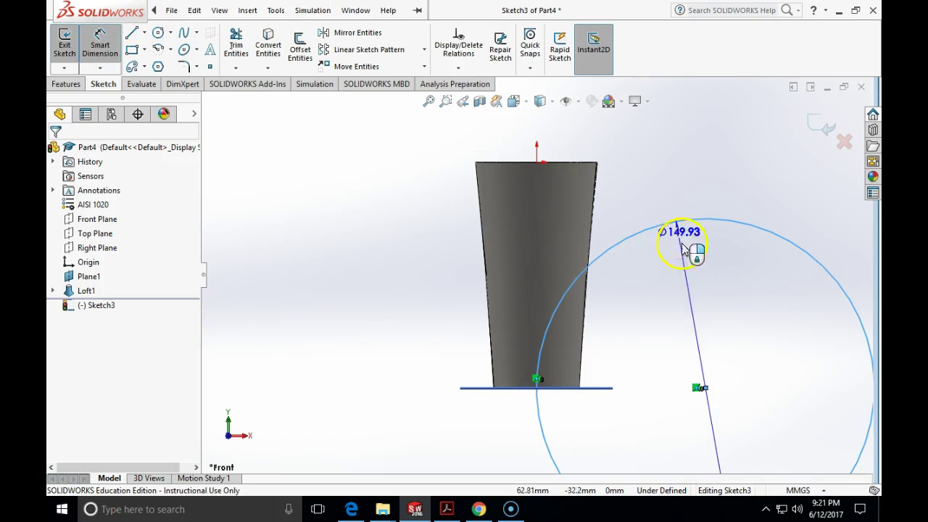
{"action": "left_click", "coordinate": [687, 284]}
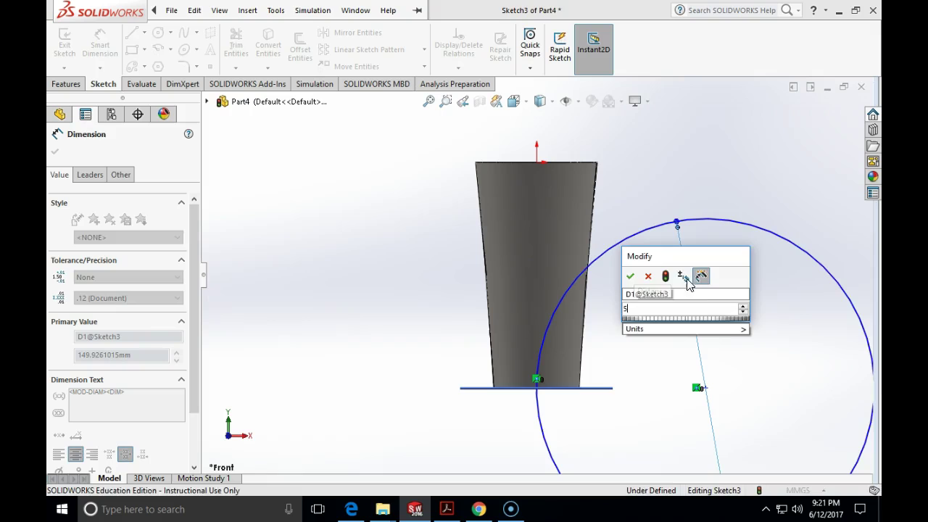
{"action": "key", "text": "Return"}
{"action": "key", "text": "Escape"}
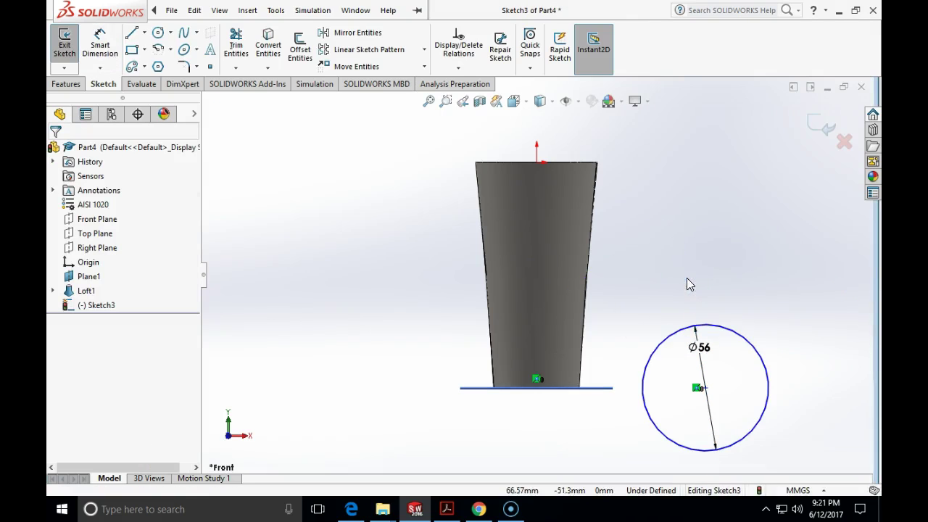
Select the circle with the base line and origin to review relations, adding none.
{"action": "left_click", "coordinate": [703, 389]}
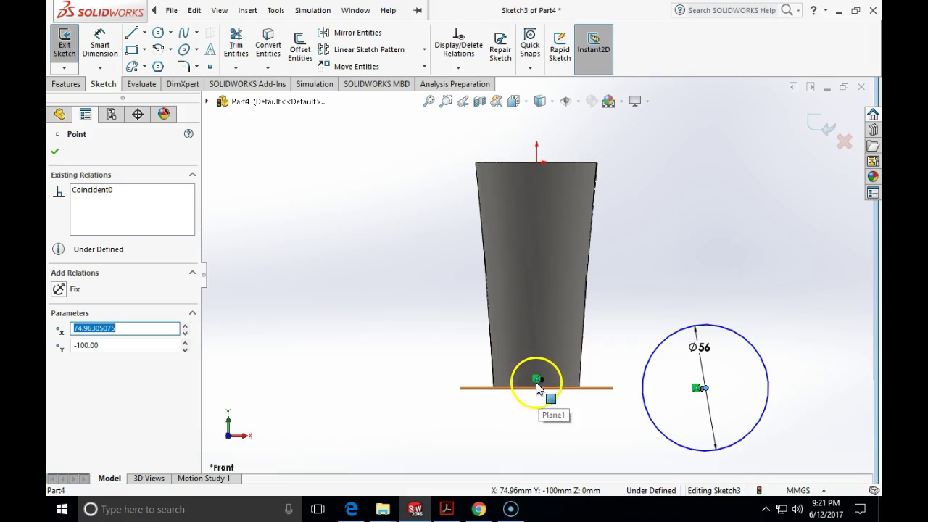
{"action": "left_click", "coordinate": [607, 395]}
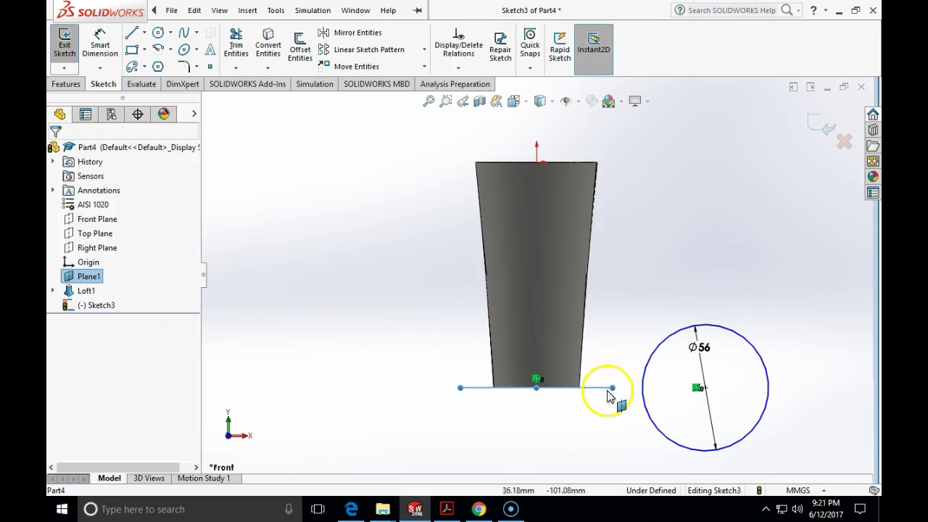
{"action": "left_click", "coordinate": [706, 392]}
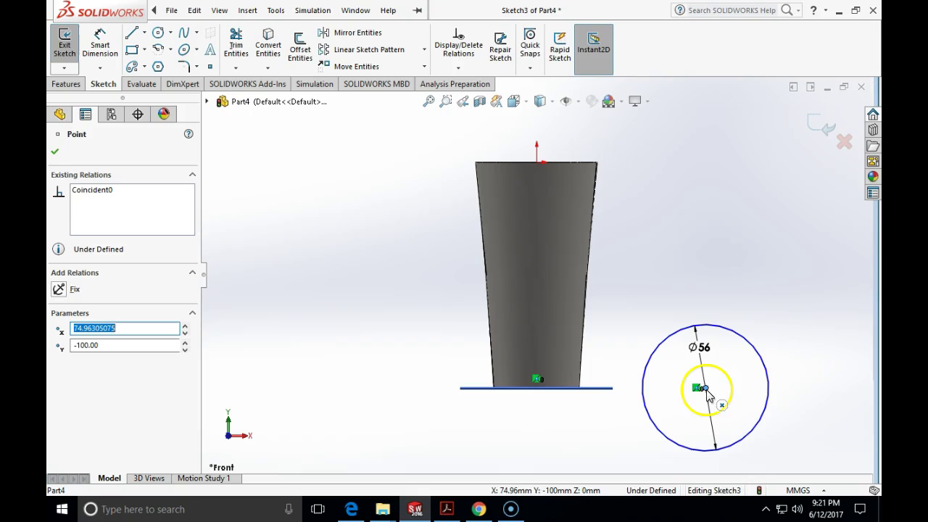
{"action": "key", "text": "Escape"}
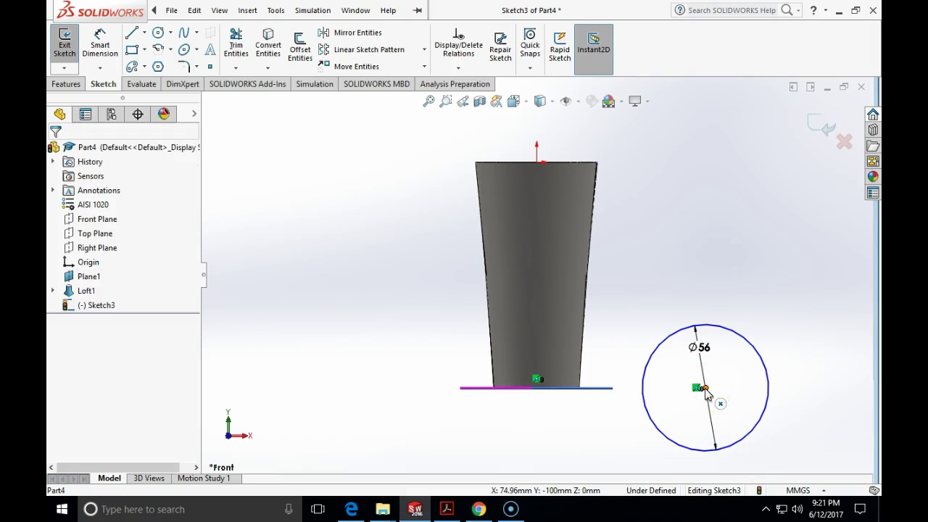
{"action": "left_click", "coordinate": [646, 401]}
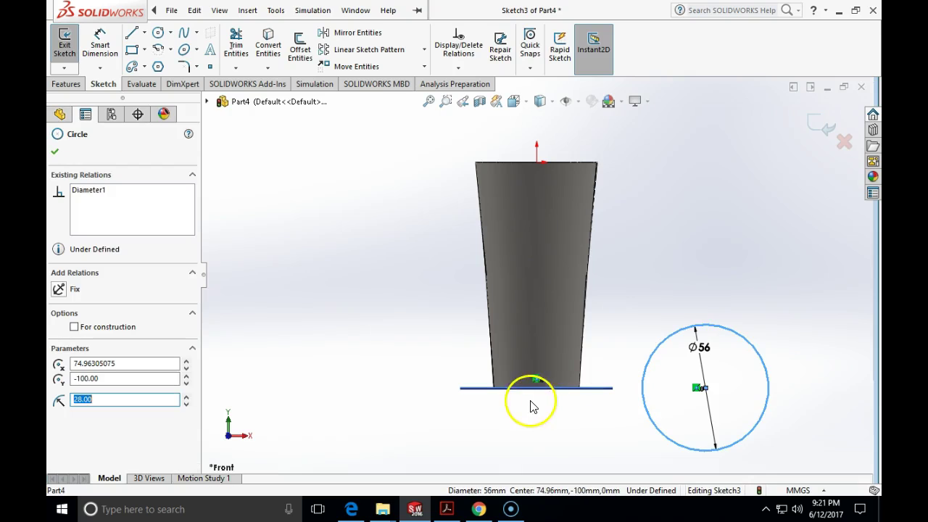
{"action": "key", "text": "Escape"}
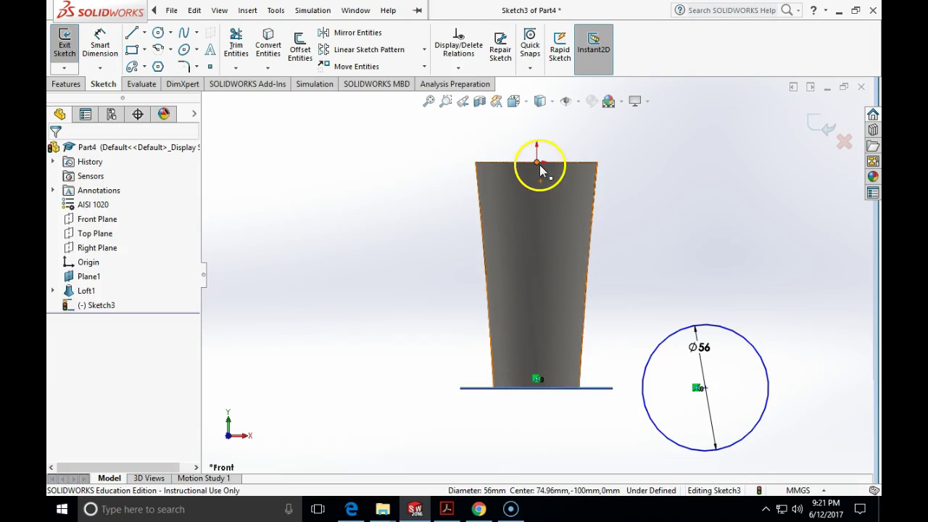
{"action": "left_click", "coordinate": [537, 162]}
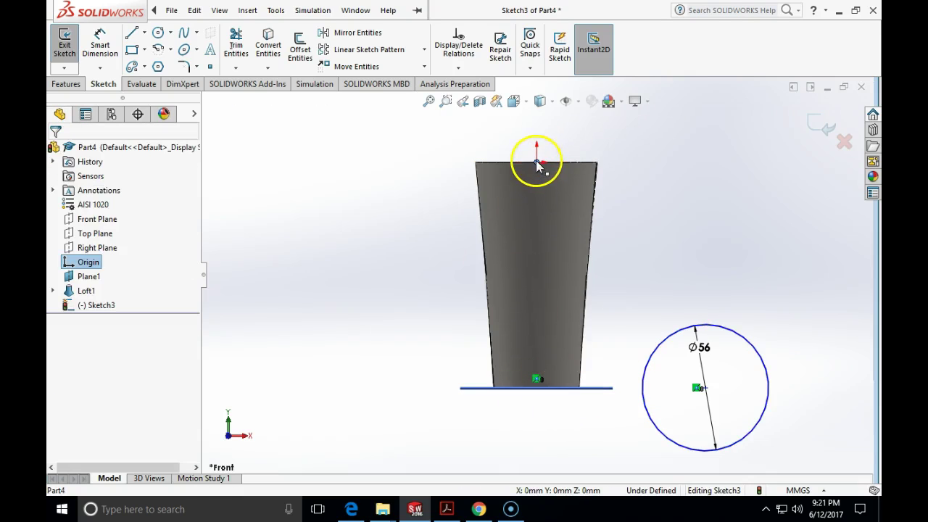
{"action": "left_click", "coordinate": [644, 402], "text": "ctrl"}
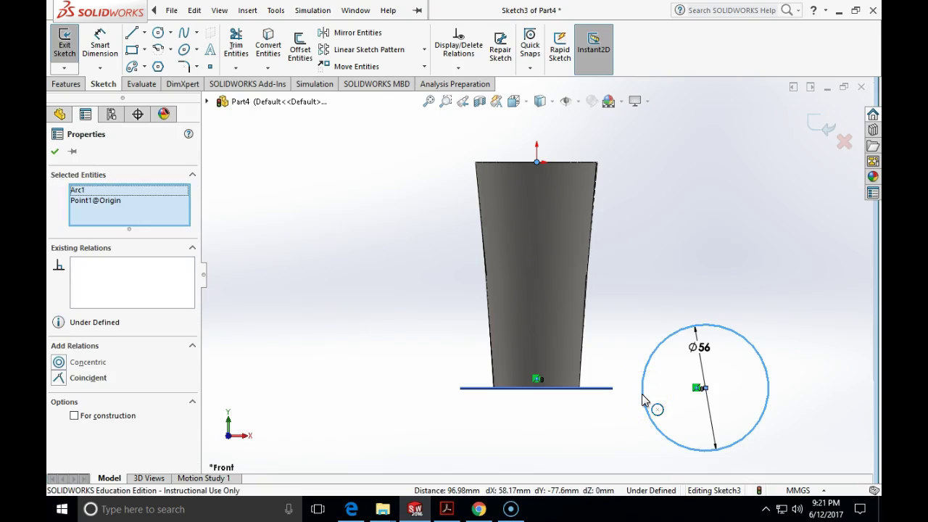
{"action": "left_click", "coordinate": [59, 378]}
Draw a vertical construction centreline from the loft's top midpoint to its bottom.
{"action": "left_click", "coordinate": [145, 33]}
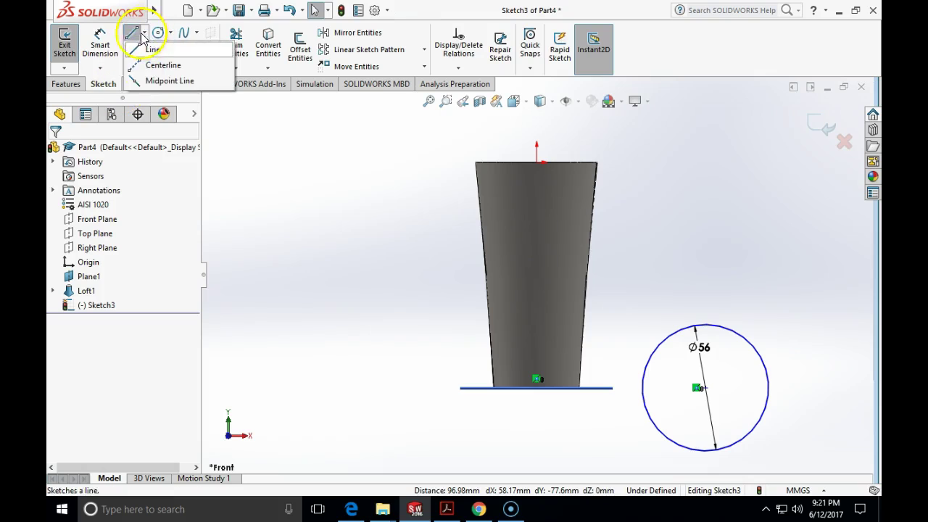
{"action": "left_click", "coordinate": [156, 62]}
{"action": "left_click", "coordinate": [537, 162]}
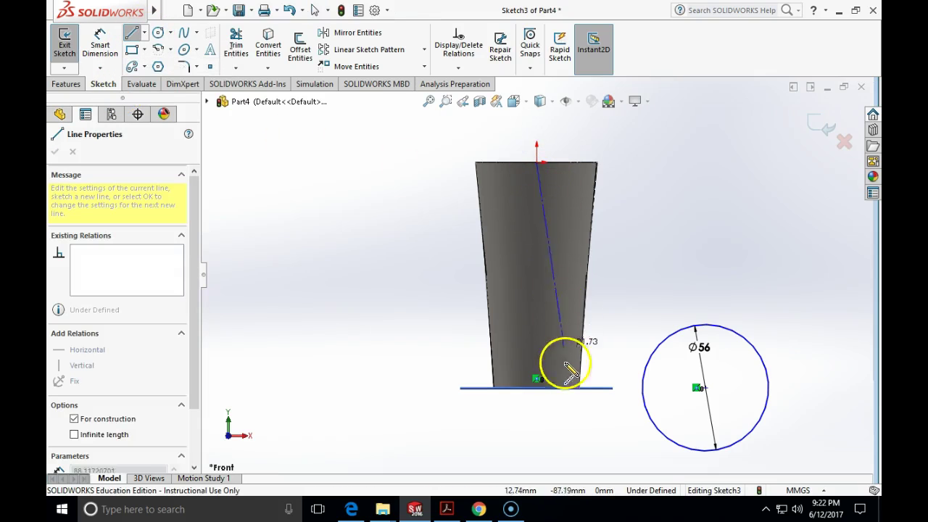
{"action": "left_click", "coordinate": [537, 388]}
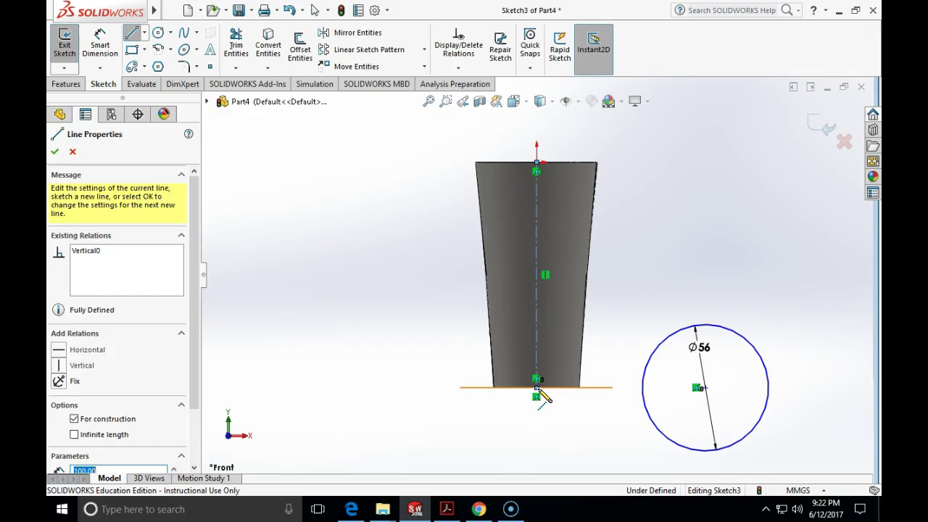
{"action": "key", "text": "Escape"}
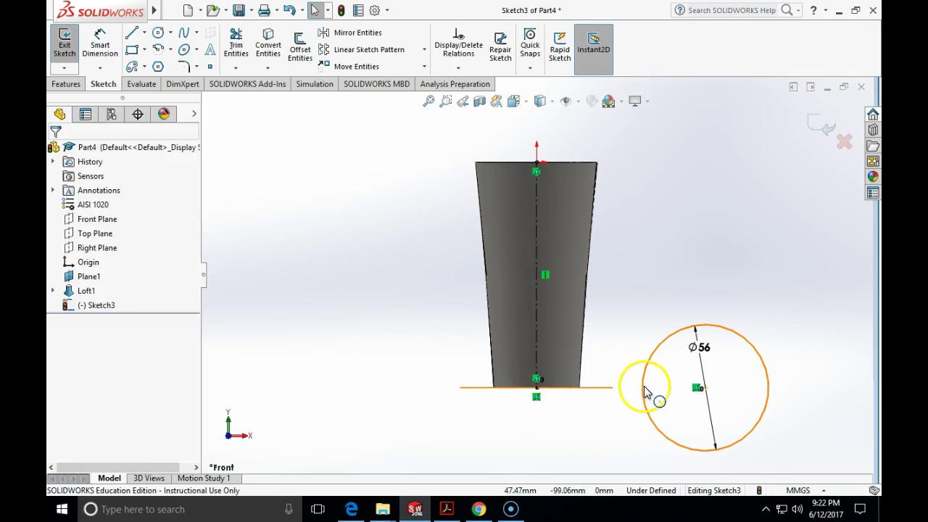
Make the circle coincident with the centreline's bottom endpoint, and make that point and the circle's centre horizontal.
{"action": "left_click", "coordinate": [647, 392]}
{"action": "left_click", "coordinate": [536, 392], "text": "ctrl"}
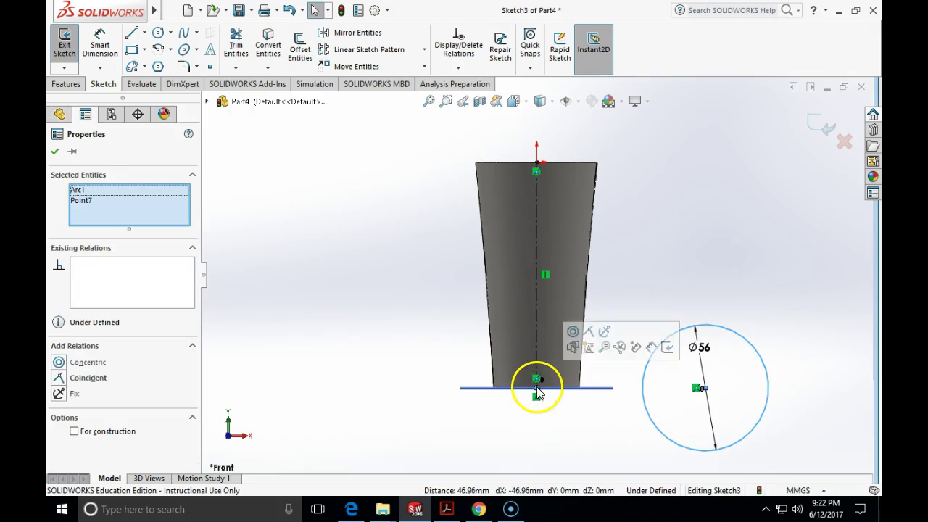
{"action": "left_click", "coordinate": [58, 384]}
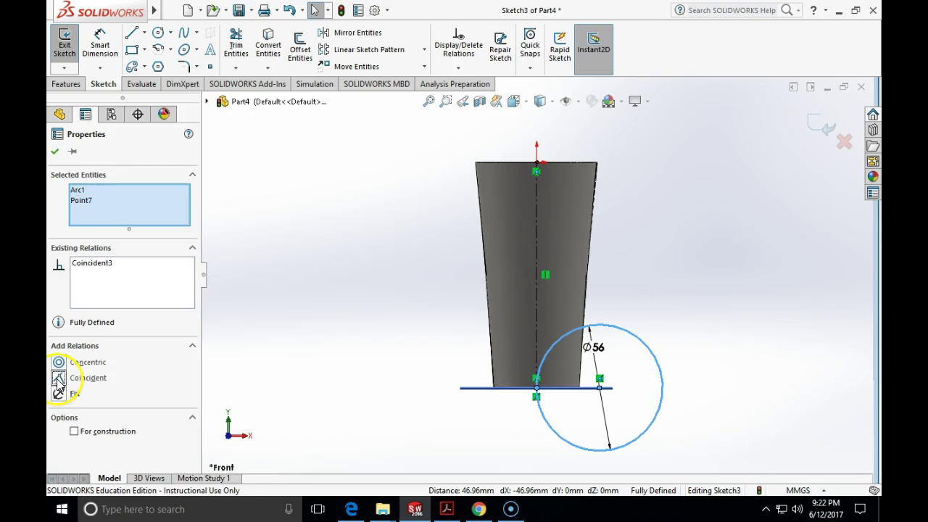
{"action": "key", "text": "Escape"}
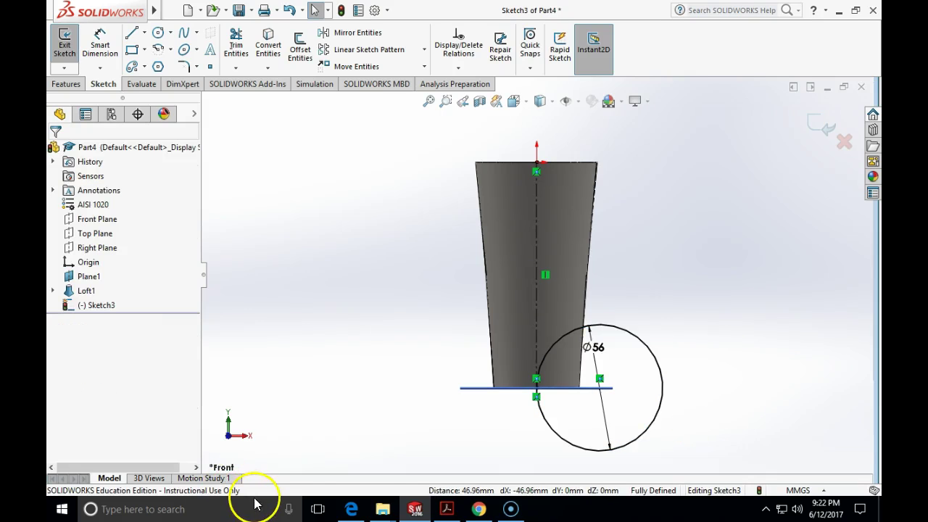
{"action": "left_click", "coordinate": [535, 391]}
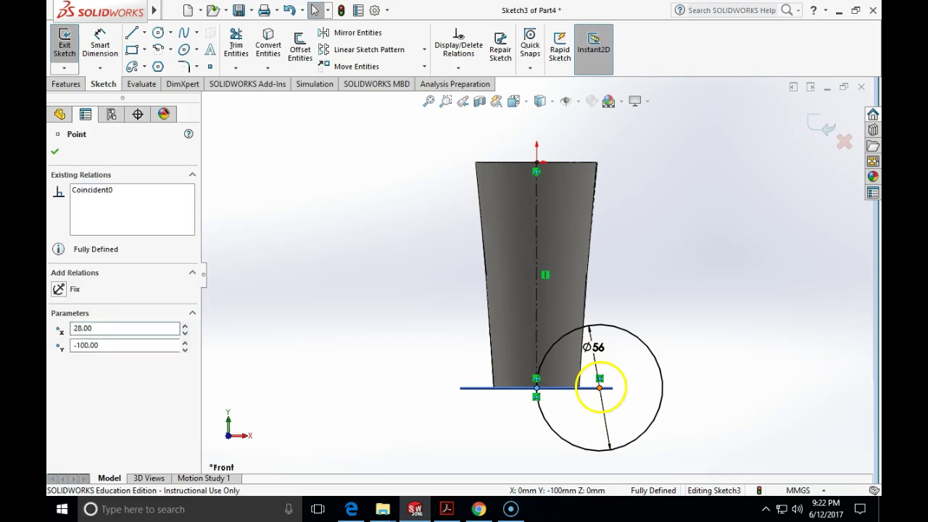
{"action": "left_click", "coordinate": [600, 387], "text": "ctrl"}
{"action": "left_click", "coordinate": [61, 362]}
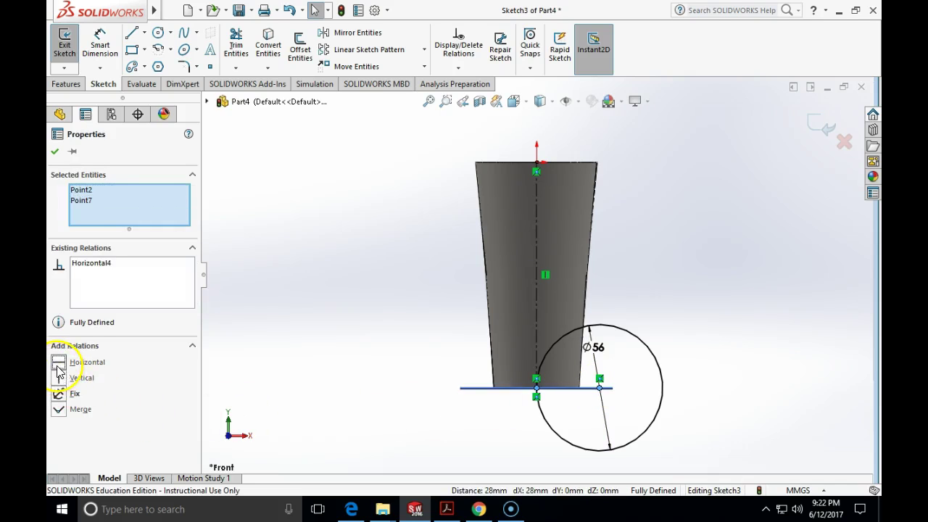
After rechecking the PDF, change the circle's diameter dimension from 56 to 46 mm.
{"action": "left_click", "coordinate": [388, 428]}
{"action": "mouse_move", "coordinate": [400, 389]}
{"action": "middle_mouse_down"}
{"action": "mouse_move", "coordinate": [492, 439]}
{"action": "mouse_move", "coordinate": [459, 431]}
{"action": "mouse_move", "coordinate": [500, 460]}
{"action": "mouse_move", "coordinate": [492, 458]}
{"action": "middle_mouse_up"}
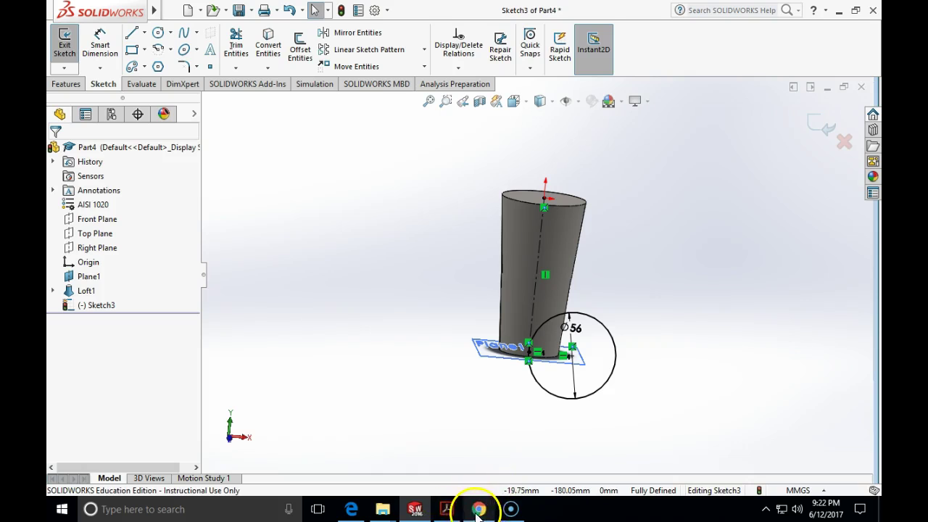
{"action": "left_click", "coordinate": [447, 510]}
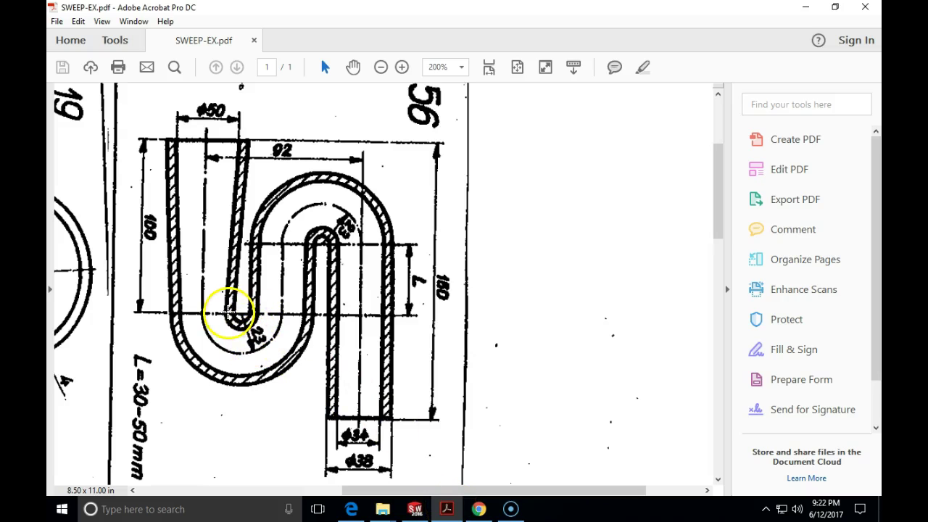
{"action": "left_click", "coordinate": [415, 508]}
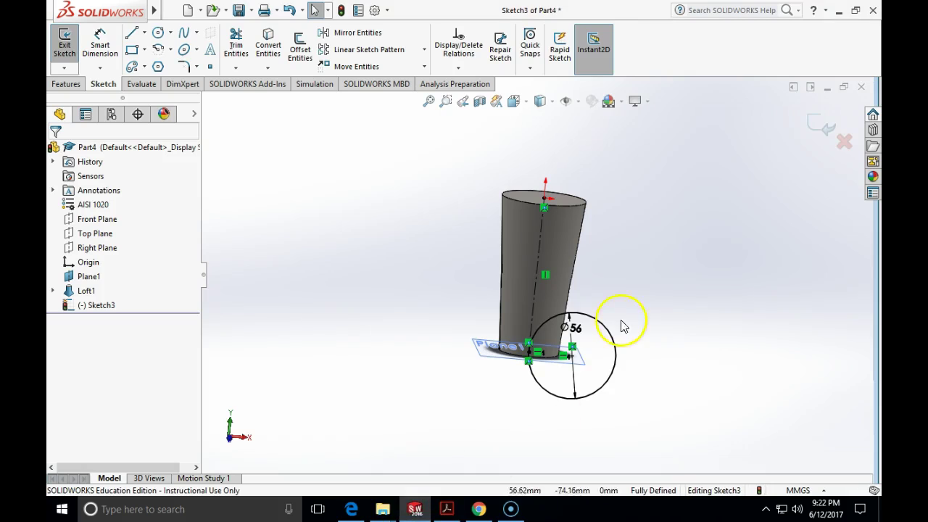
{"action": "left_click", "coordinate": [572, 332]}
{"action": "key", "text": "Return"}
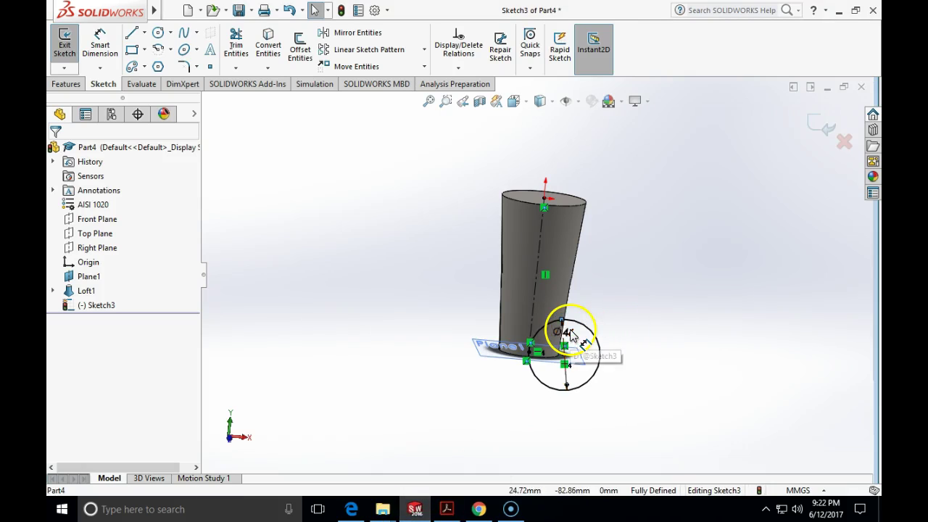
{"action": "left_click", "coordinate": [526, 106]}
View the sketch Normal To and draw a horizontal centreline across the Ø46 circle.
{"action": "left_click", "coordinate": [587, 178]}
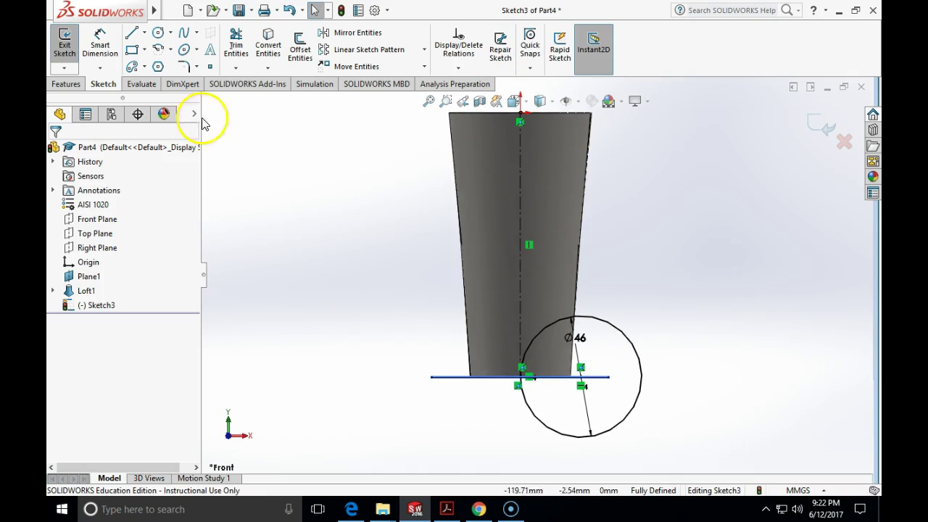
{"action": "left_click", "coordinate": [146, 34]}
{"action": "left_click", "coordinate": [155, 62]}
{"action": "left_click", "coordinate": [520, 376]}
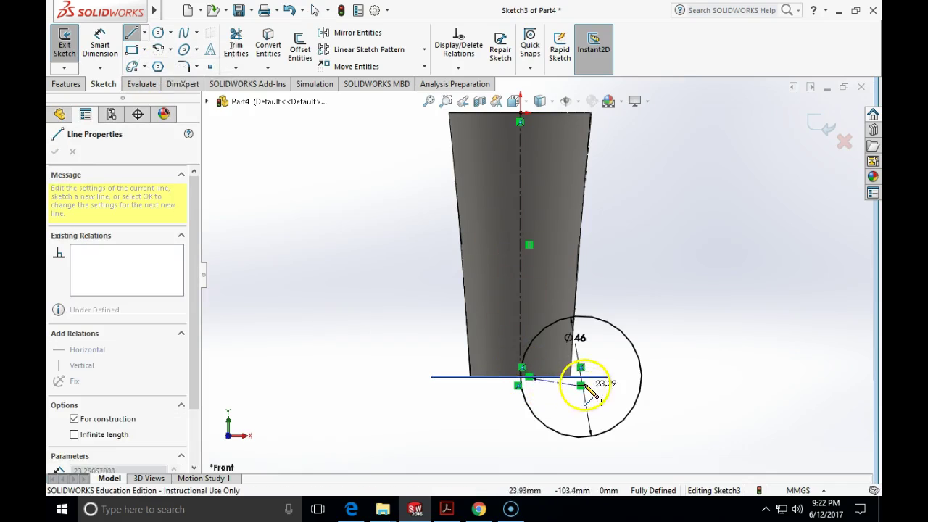
{"action": "left_click", "coordinate": [641, 376]}
{"action": "key", "text": "Escape"}
{"action": "key", "text": "Escape"}
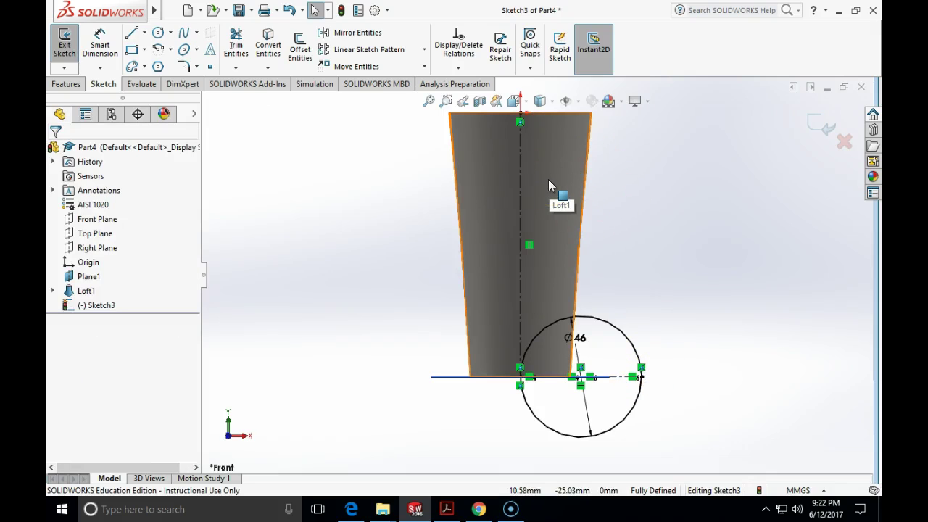
Power-trim the circle's upper arc away, leaving the lower half, and view the PDF.
{"action": "left_click", "coordinate": [235, 45]}
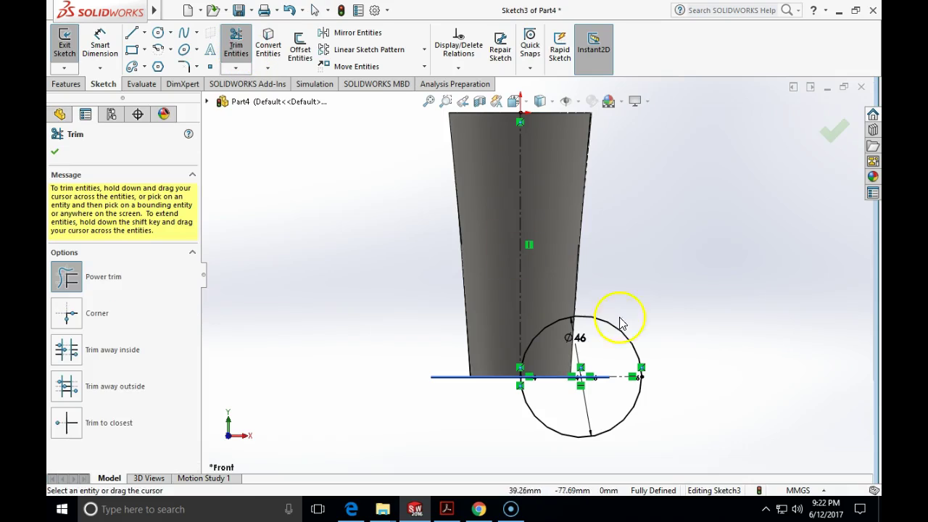
{"action": "left_click_drag", "start_coordinate": [651, 322], "coordinate": [621, 335]}
{"action": "key", "text": "Escape"}
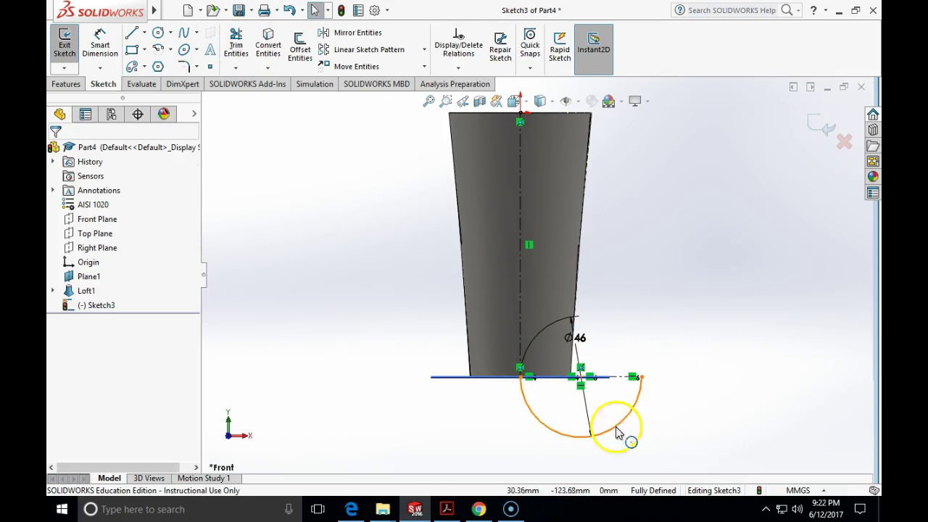
{"action": "left_click", "coordinate": [454, 510]}
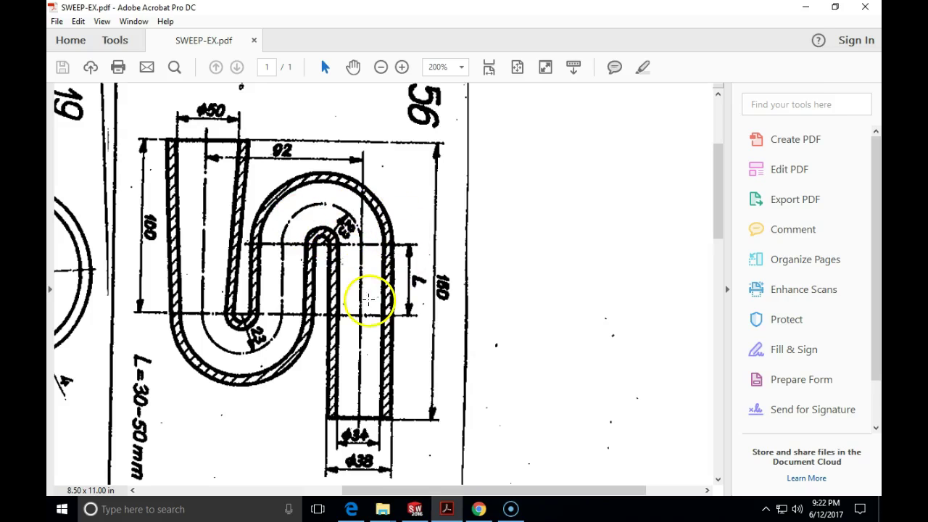
Sketch a vertical line rising from the semicircle's right endpoint.
{"action": "left_click", "coordinate": [415, 509]}
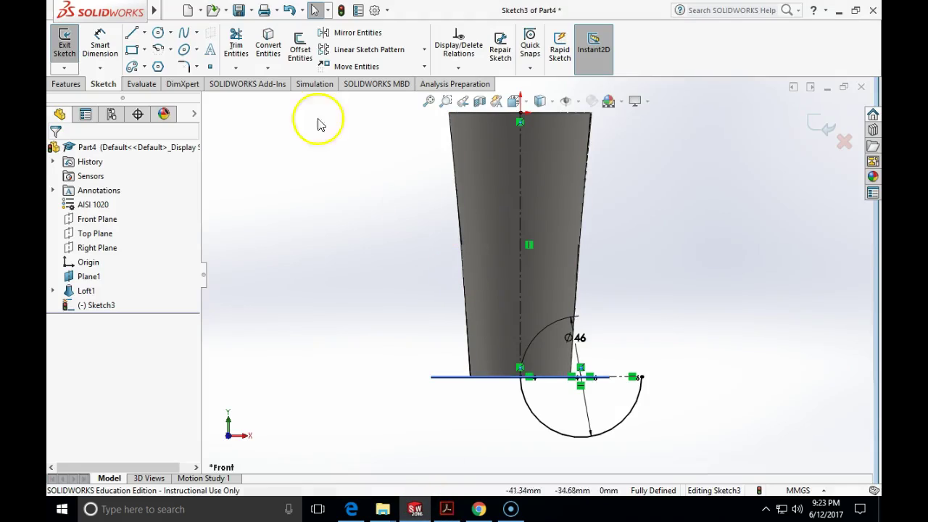
{"action": "left_click", "coordinate": [132, 33]}
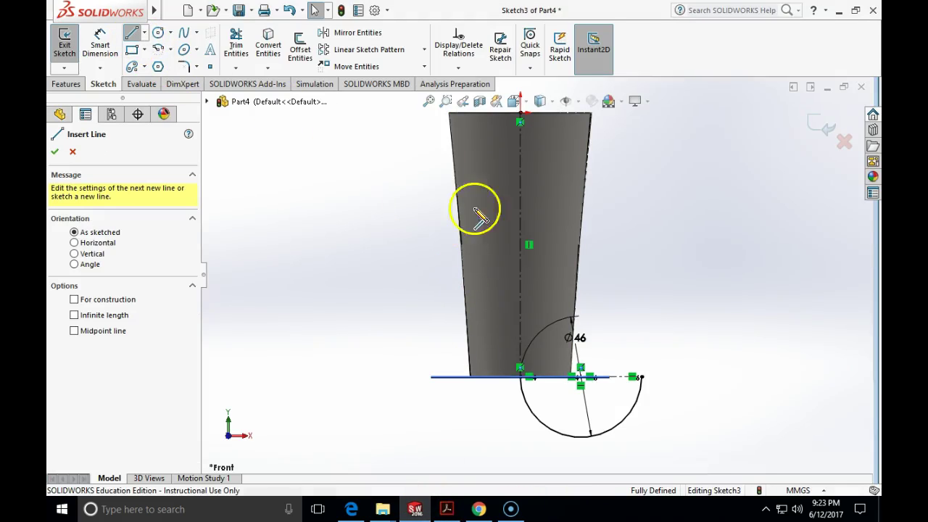
{"action": "left_click", "coordinate": [641, 377]}
{"action": "double_click", "coordinate": [641, 212]}
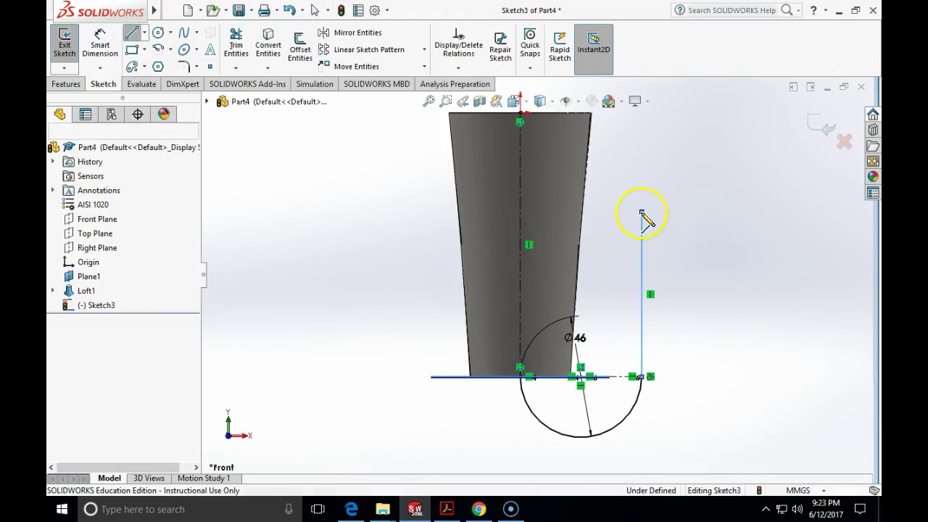
After checking the PDF, dimension the vertical line to 50 mm.
{"action": "left_click", "coordinate": [100, 45]}
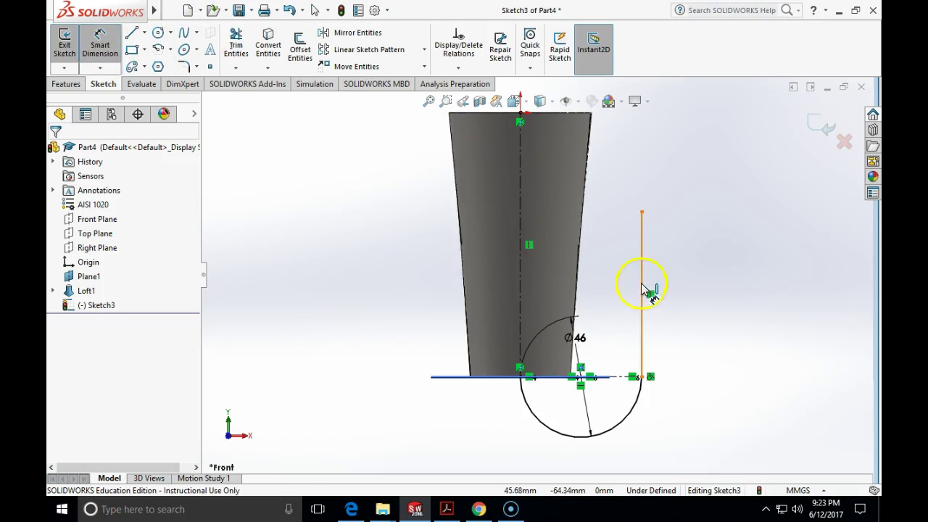
{"action": "left_click", "coordinate": [447, 509]}
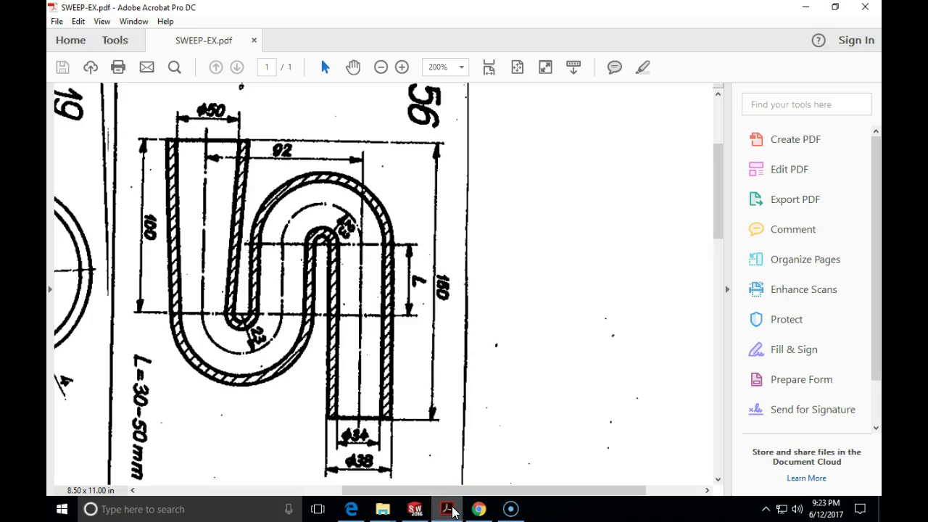
{"action": "left_click", "coordinate": [447, 510]}
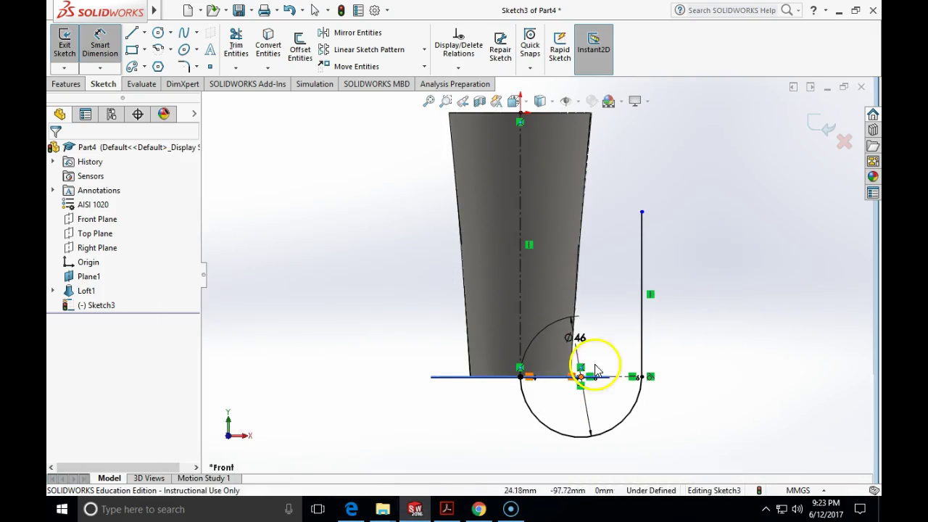
{"action": "left_click", "coordinate": [642, 346]}
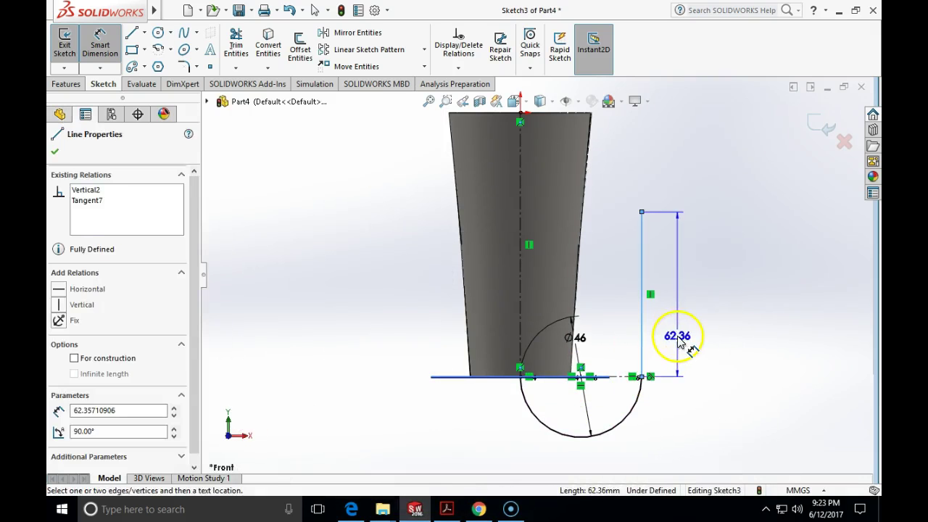
{"action": "left_click", "coordinate": [678, 339]}
{"action": "type", "text": "50"}
{"action": "key", "text": "Return"}
{"action": "key", "text": "Escape"}
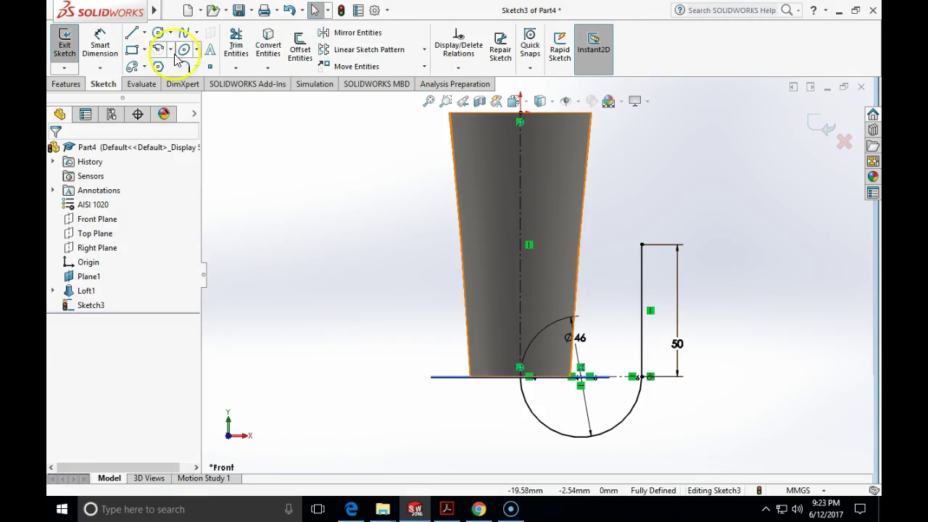
Draw a perimeter circle starting at the top of the 50 mm line.
{"action": "left_click", "coordinate": [169, 33]}
{"action": "left_click", "coordinate": [197, 65]}
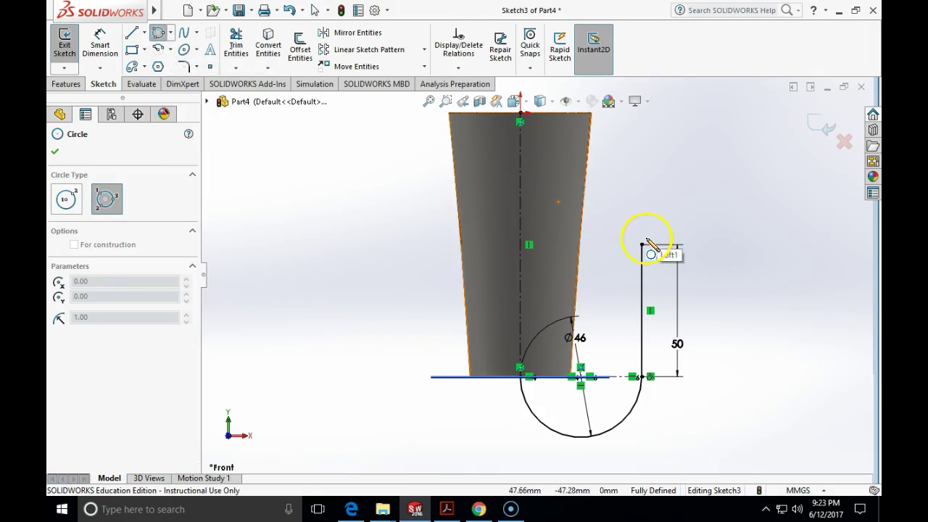
{"action": "left_click", "coordinate": [642, 245]}
{"action": "left_click", "coordinate": [733, 255]}
{"action": "key", "text": "Escape"}
Make the upper circle tangent to the vertical line and equal to the lower arc.
{"action": "left_click", "coordinate": [659, 290]}
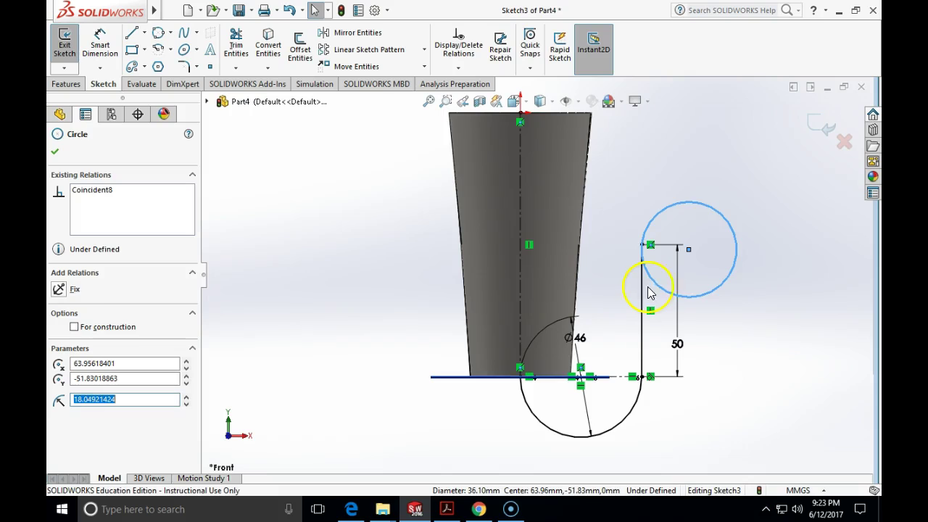
{"action": "left_click", "coordinate": [642, 294], "text": "ctrl"}
{"action": "left_click", "coordinate": [80, 365]}
{"action": "left_click", "coordinate": [373, 283]}
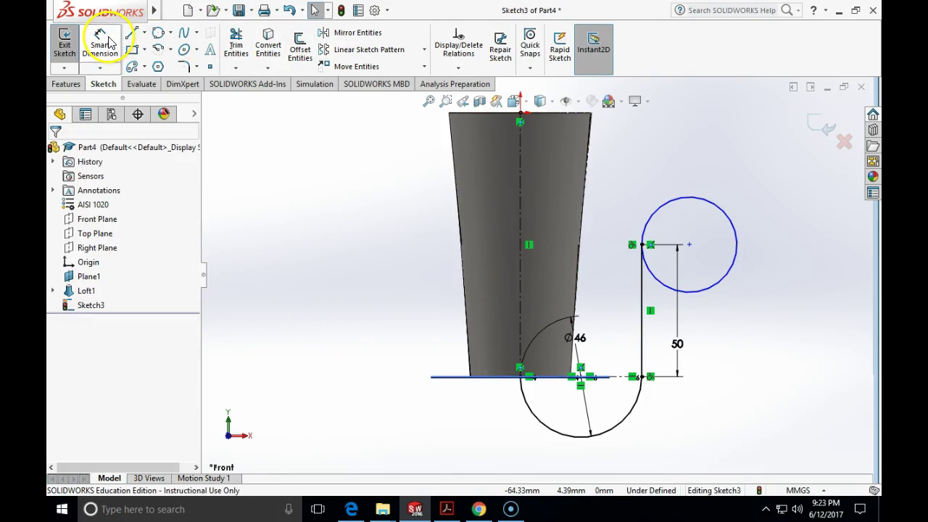
{"action": "left_click", "coordinate": [659, 204]}
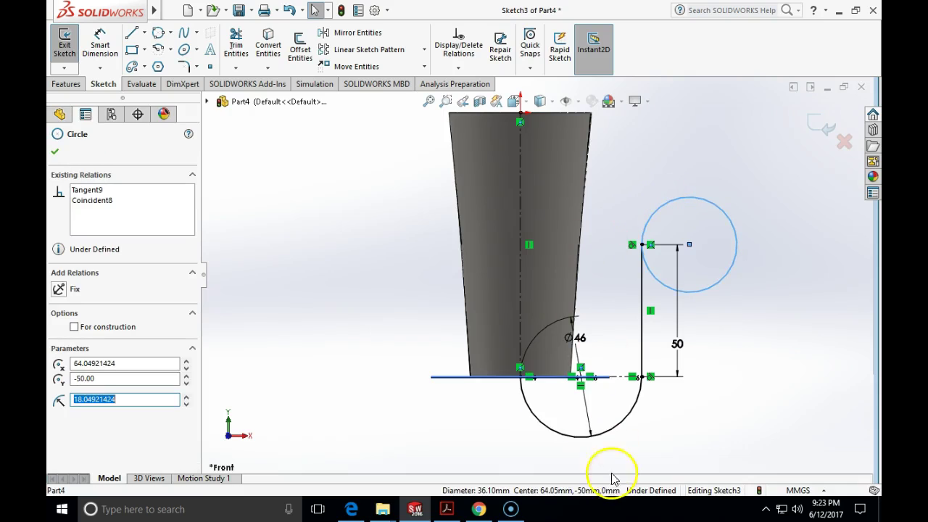
{"action": "left_click", "coordinate": [612, 427], "text": "ctrl"}
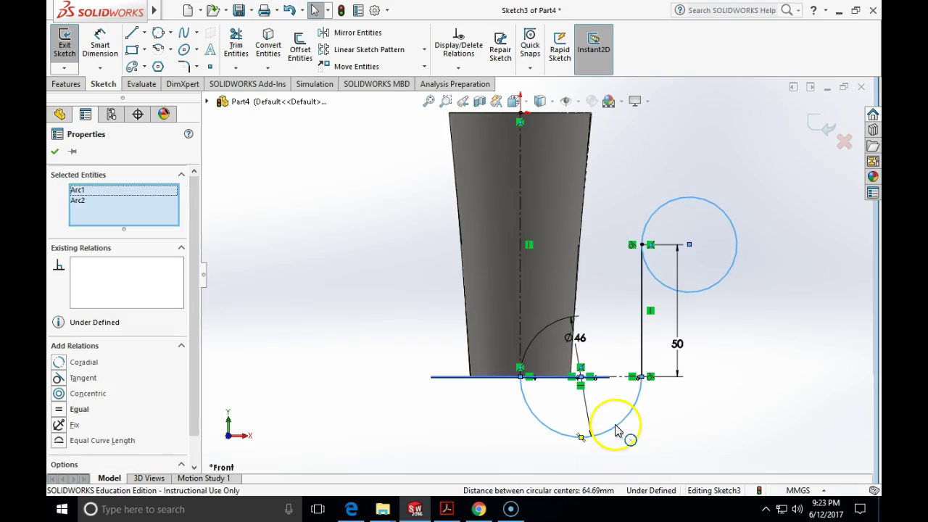
{"action": "left_click", "coordinate": [73, 408]}
{"action": "left_click", "coordinate": [340, 393]}
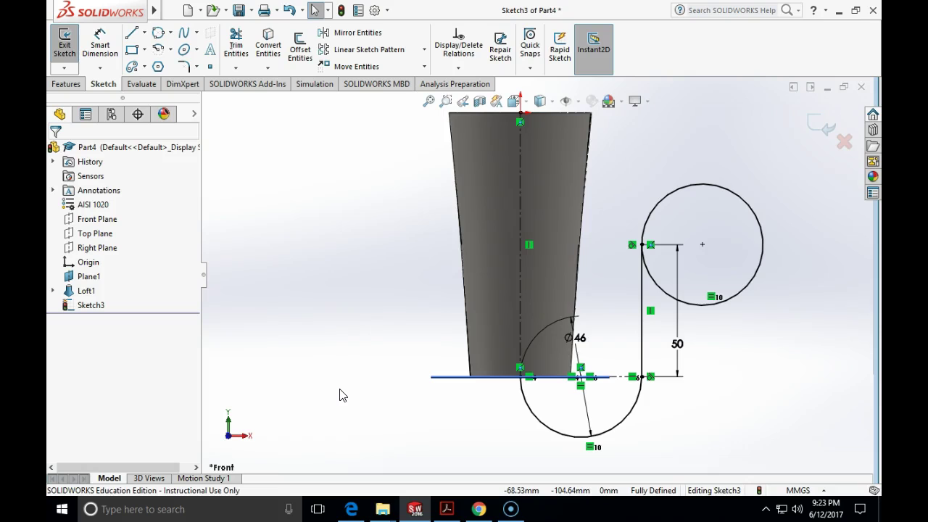
Draw a horizontal centreline through the upper circle's centre to its right edge.
{"action": "left_click", "coordinate": [145, 33]}
{"action": "left_click", "coordinate": [153, 68]}
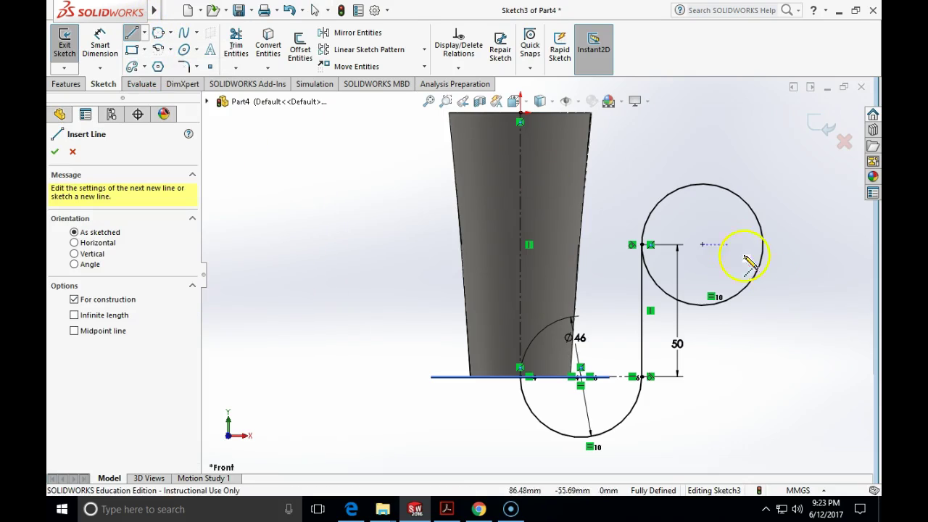
{"action": "left_click", "coordinate": [642, 245]}
{"action": "left_click", "coordinate": [702, 244]}
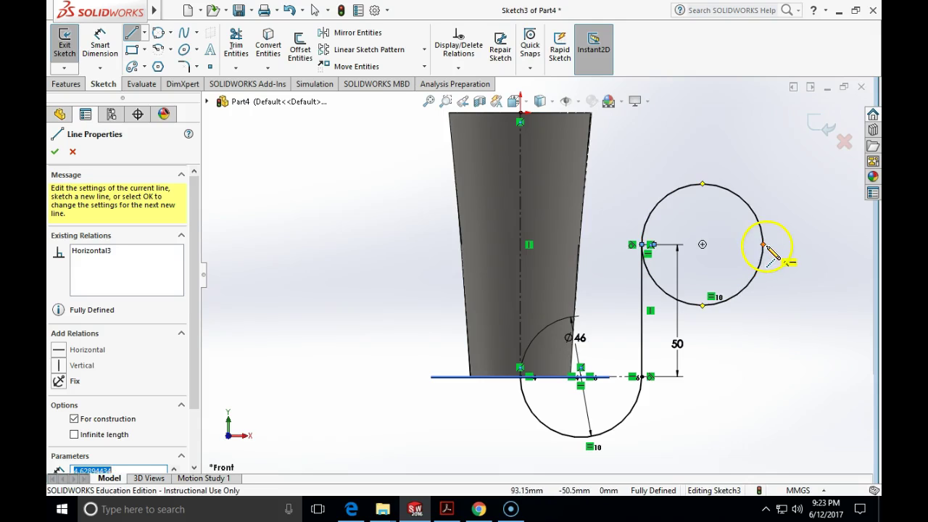
{"action": "left_click", "coordinate": [761, 245]}
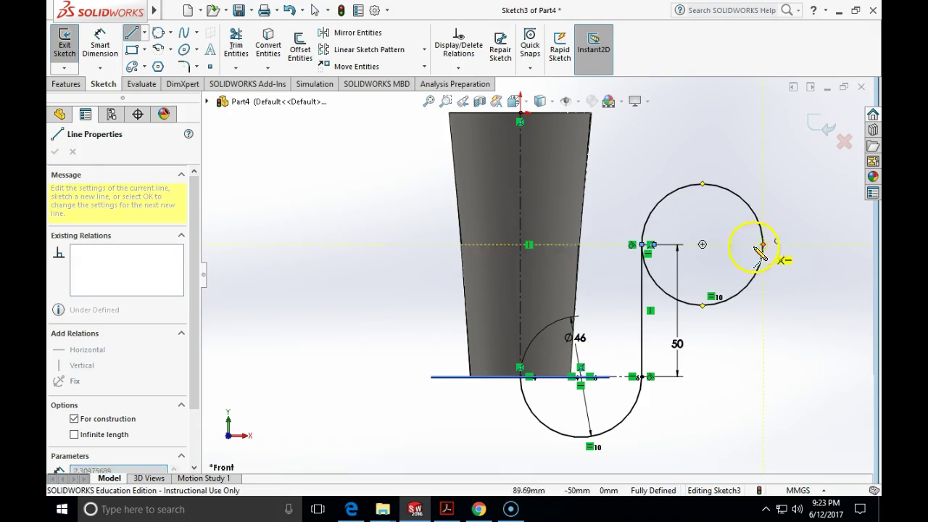
{"action": "double_click", "coordinate": [644, 245]}
{"action": "key", "text": "Escape"}
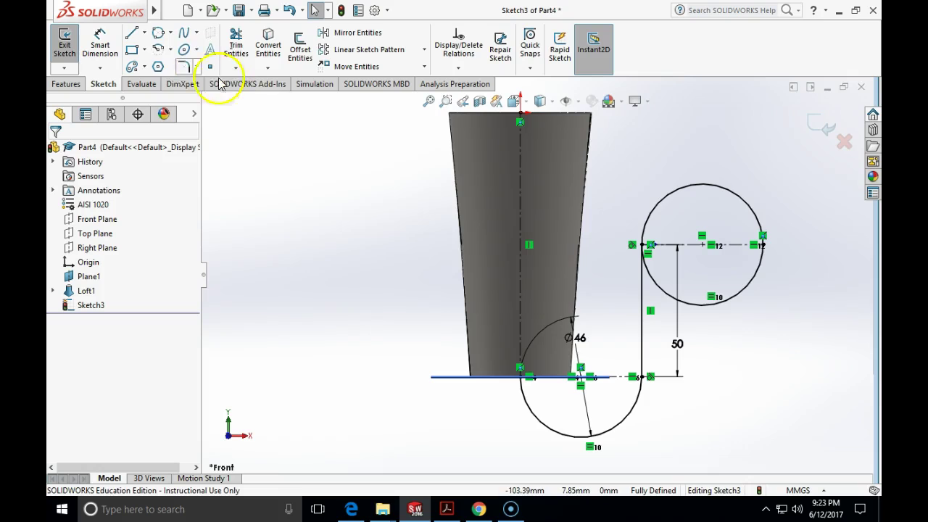
Trim away the upper circle's lower half, leaving an arch.
{"action": "left_click", "coordinate": [237, 43]}
{"action": "left_click_drag", "start_coordinate": [766, 342], "coordinate": [746, 292]}
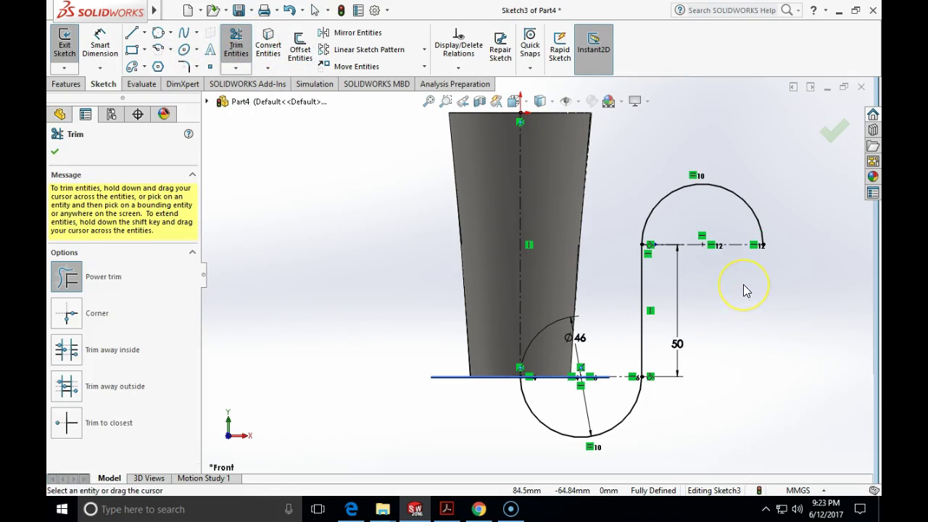
{"action": "key", "text": "Escape"}
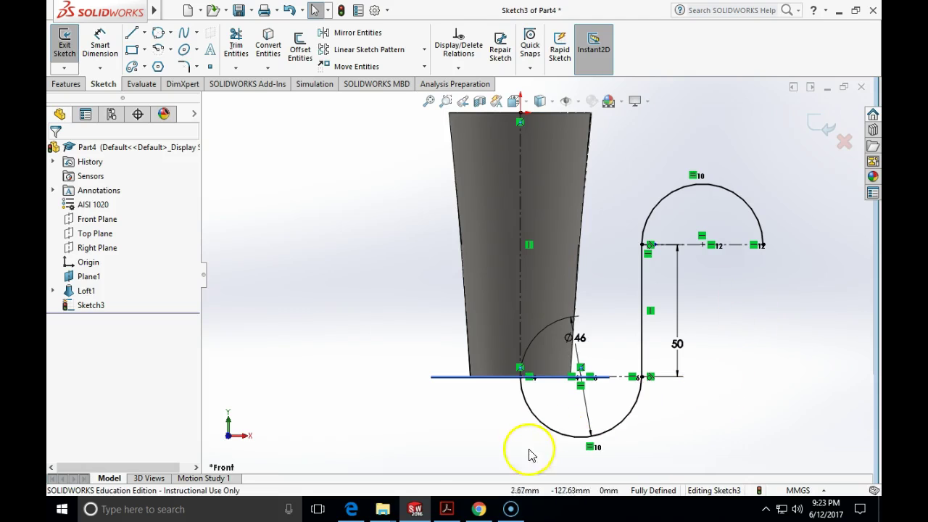
Bring up the SWEEP-EX.pdf drawing to read its 92, 180, Ø34 and Ø38 dimensions.
{"action": "left_click", "coordinate": [446, 509]}
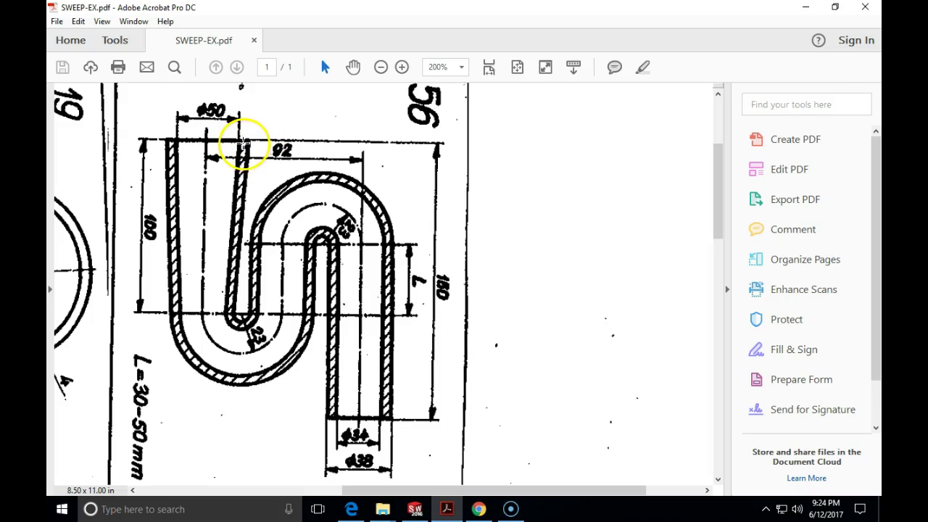
{"action": "mouse_move", "coordinate": [441, 500]}
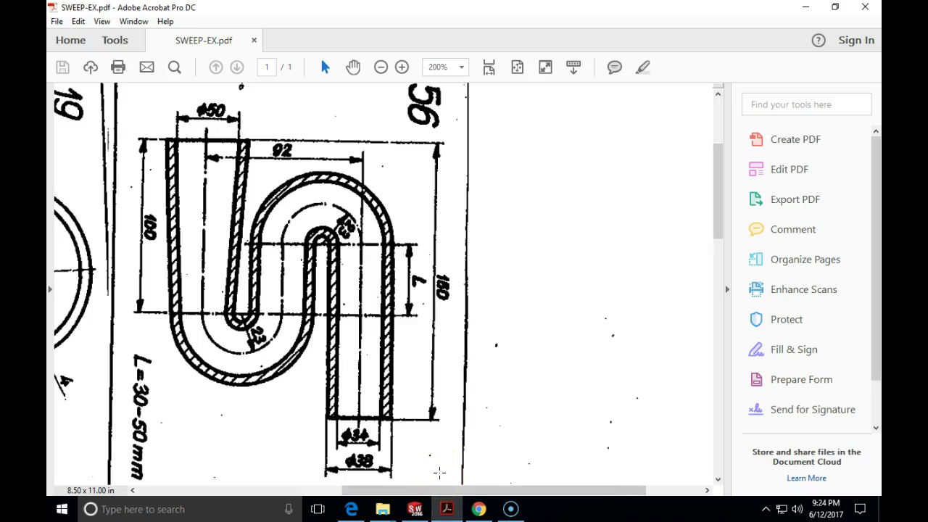
Back in SOLIDWORKS, draw a vertical line down from the arch's right end.
{"action": "left_click", "coordinate": [417, 508]}
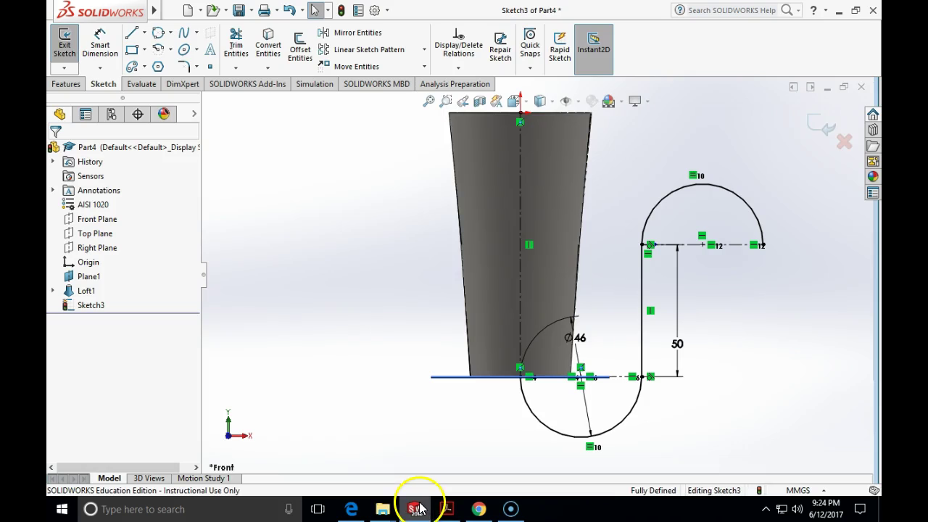
{"action": "left_click", "coordinate": [132, 33]}
{"action": "left_click", "coordinate": [761, 245]}
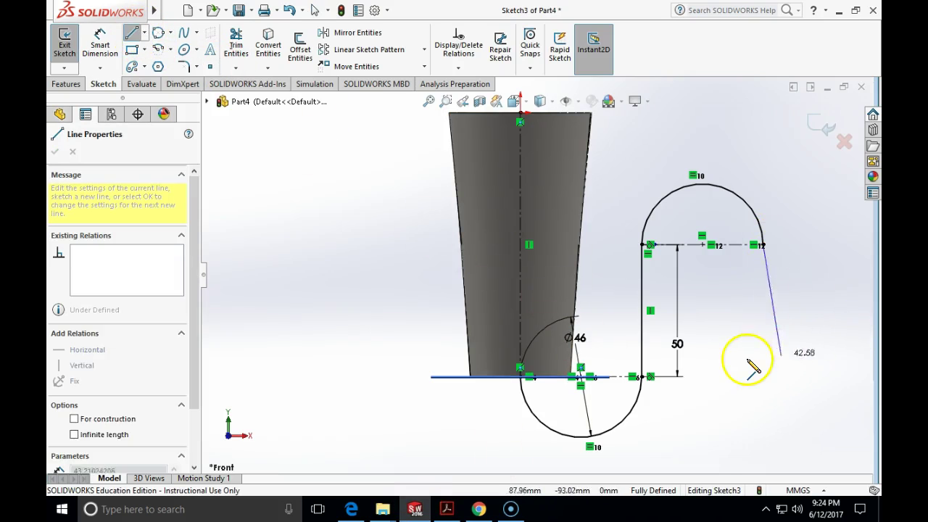
{"action": "left_click", "coordinate": [763, 364]}
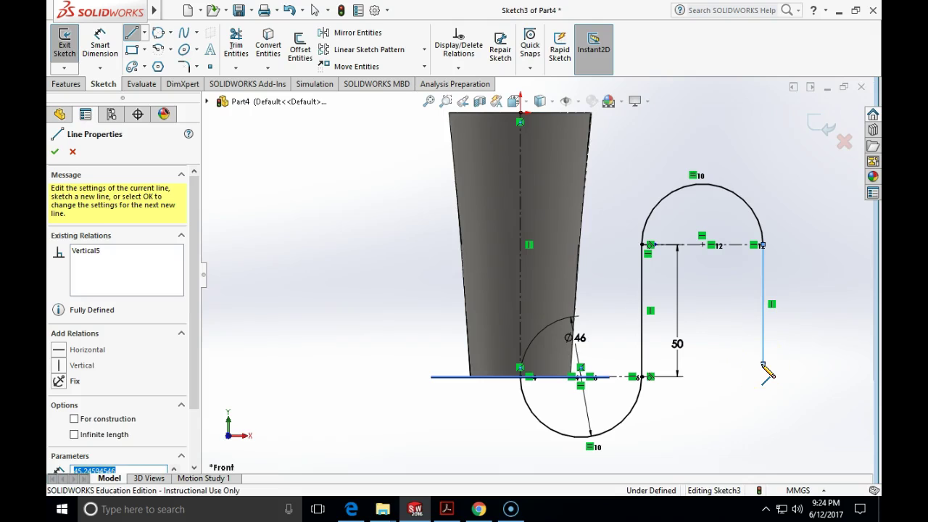
{"action": "key", "text": "Escape"}
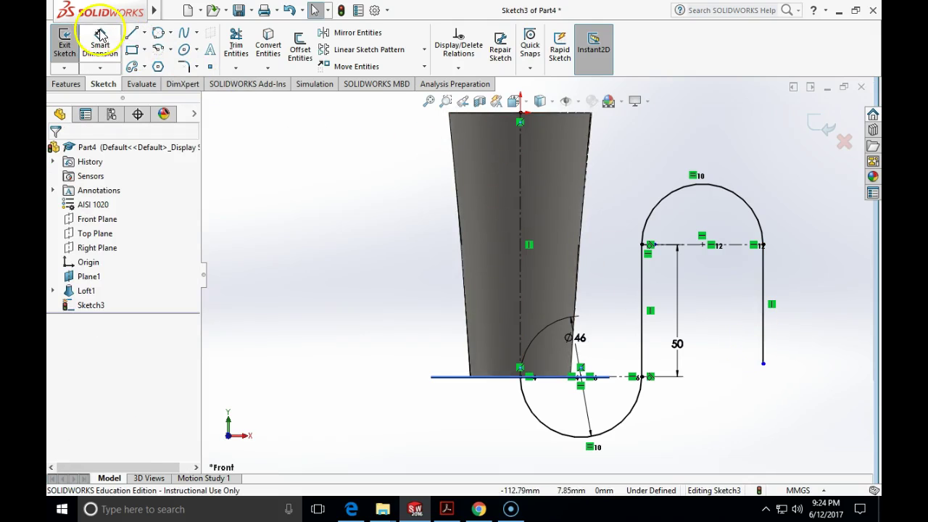
Dimension the leg end 180 mm below the tube's top point and exit Sketch3.
{"action": "left_click", "coordinate": [100, 34]}
{"action": "left_click", "coordinate": [520, 112]}
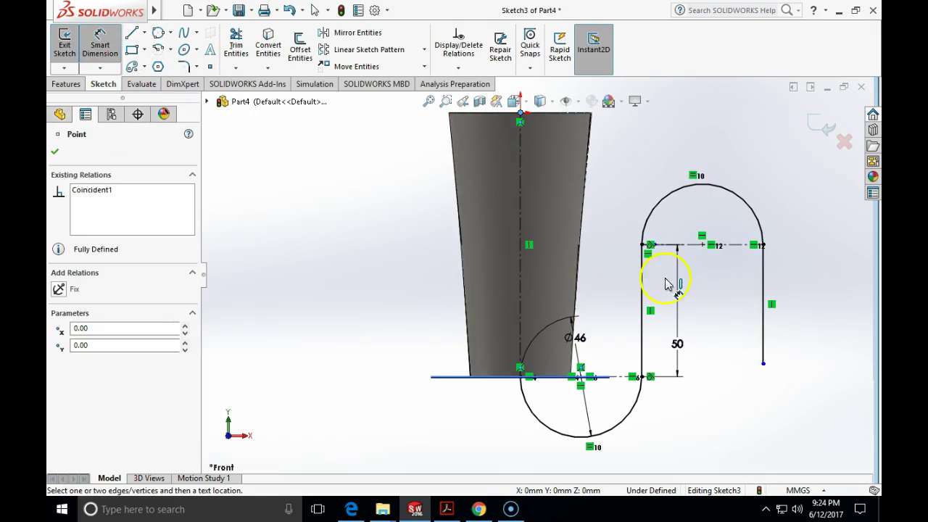
{"action": "left_click", "coordinate": [762, 363]}
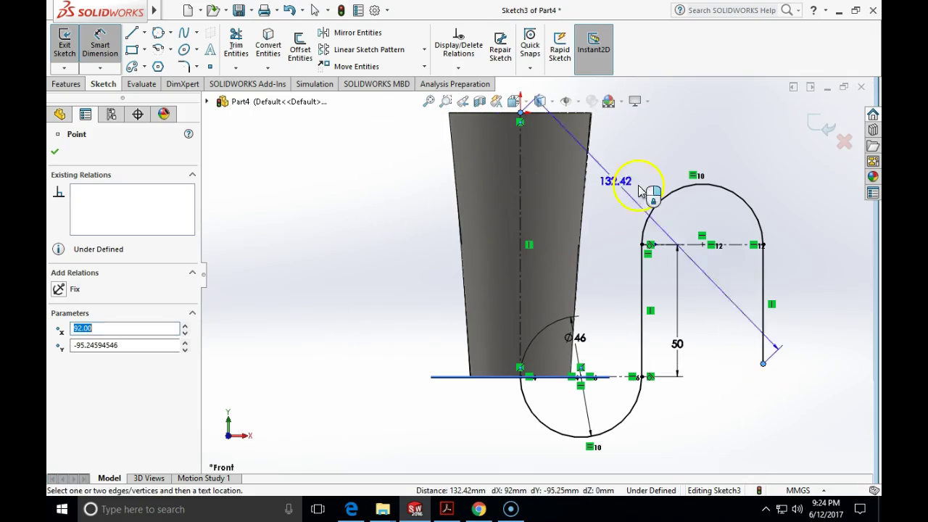
{"action": "left_click", "coordinate": [312, 224]}
{"action": "type", "text": "180"}
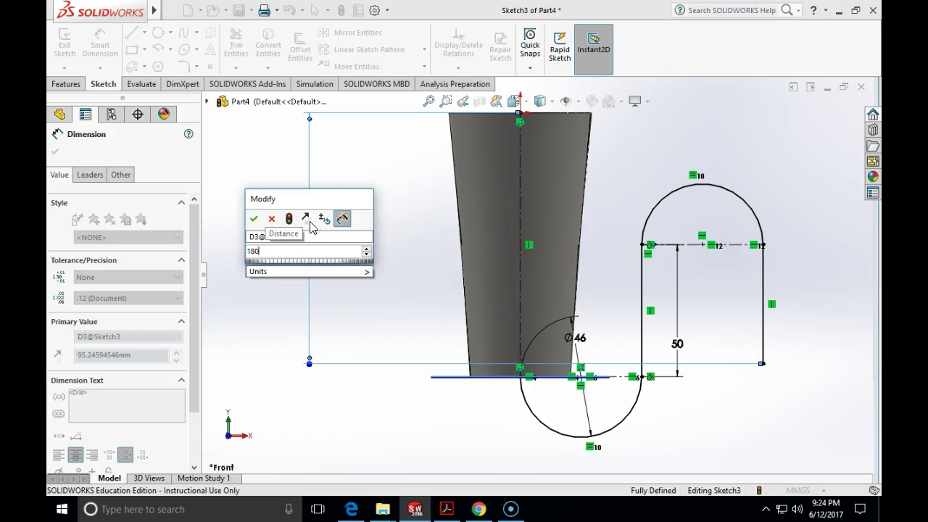
{"action": "key", "text": "Return"}
{"action": "key", "text": "f"}
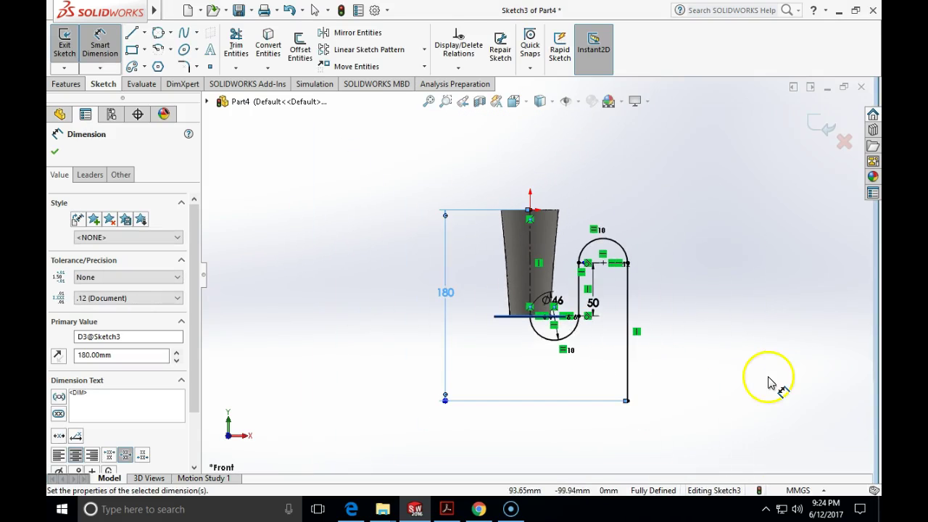
{"action": "left_click", "coordinate": [56, 153]}
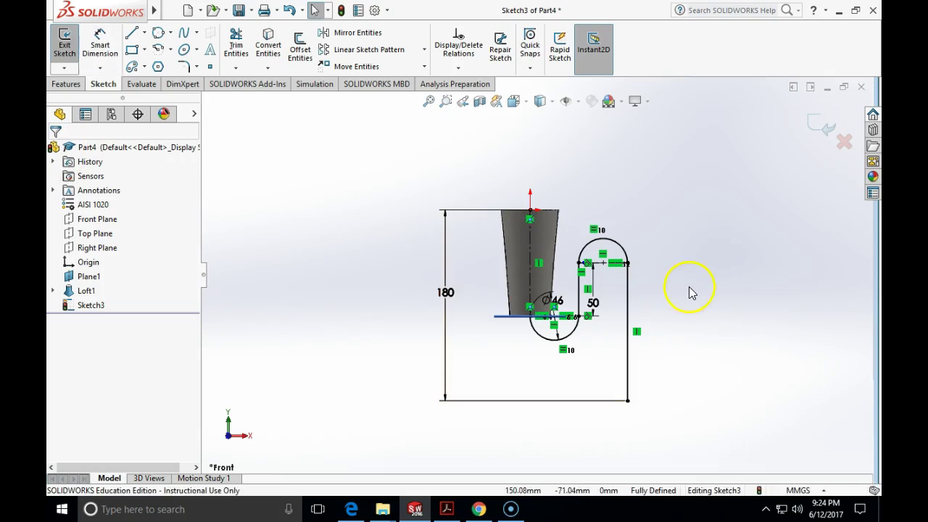
{"action": "left_click", "coordinate": [820, 127]}
Sweep a 38 mm circular profile along Sketch3, checking the diameter against the PDF.
{"action": "middle_click_drag", "start_coordinate": [756, 303], "coordinate": [753, 189]}
{"action": "left_click", "coordinate": [66, 85]}
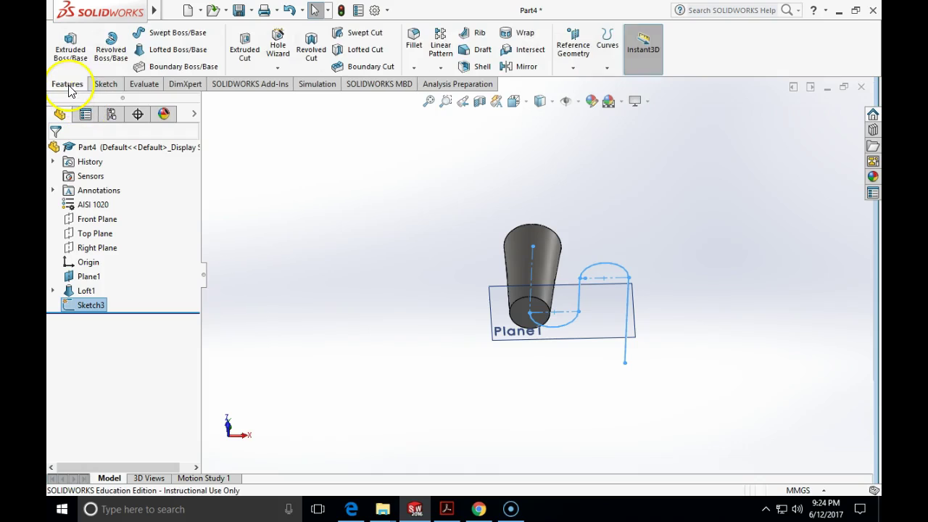
{"action": "left_click", "coordinate": [172, 34]}
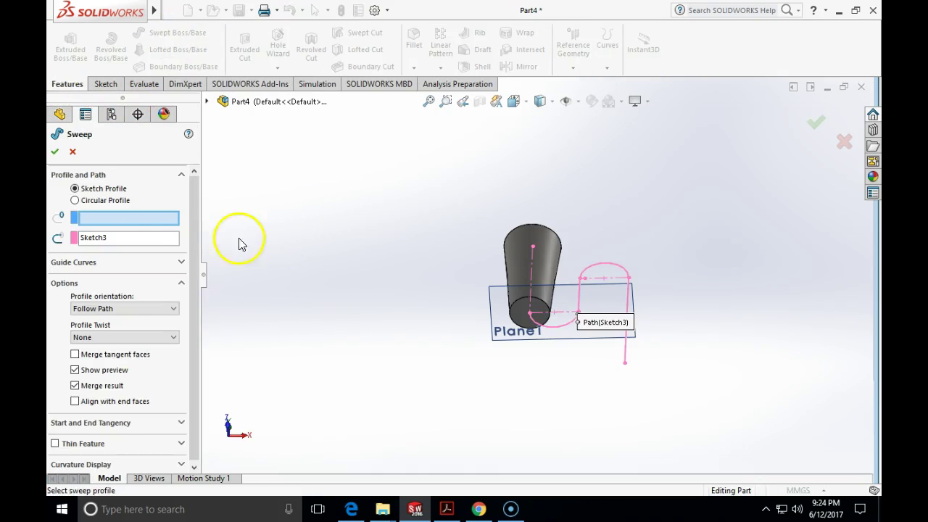
{"action": "left_click", "coordinate": [74, 200]}
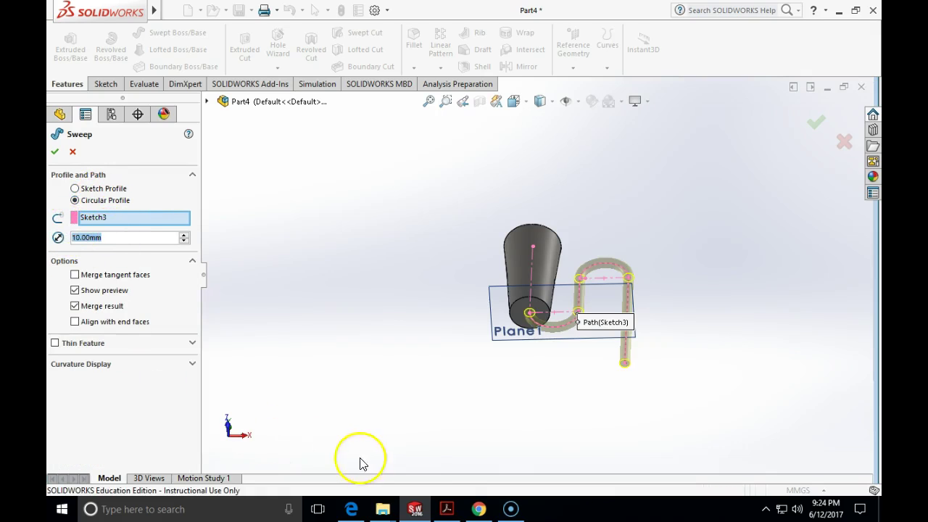
{"action": "left_click", "coordinate": [447, 508]}
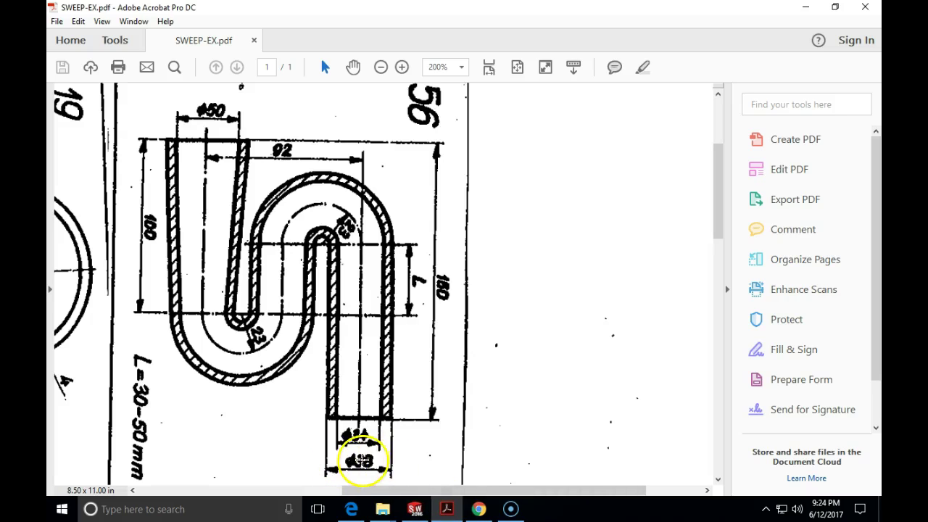
{"action": "left_click", "coordinate": [414, 509]}
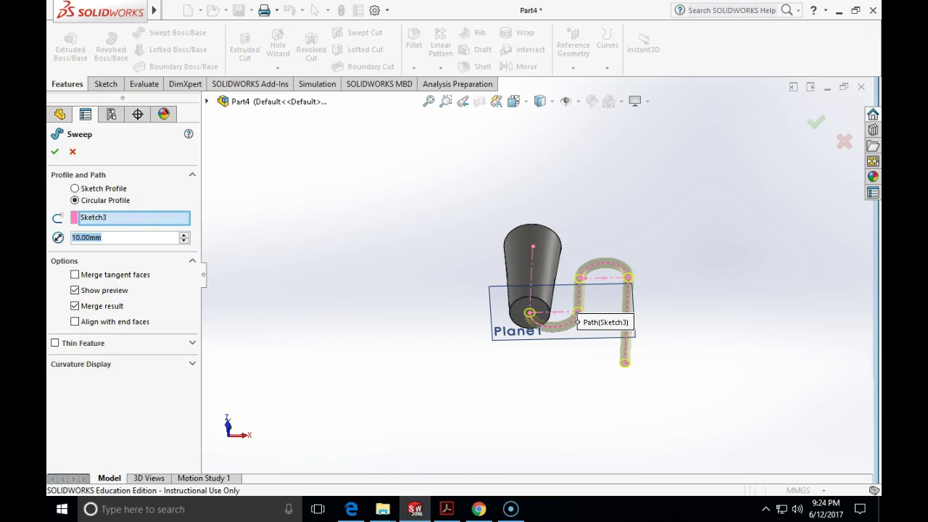
{"action": "type", "text": "38"}
{"action": "left_click", "coordinate": [281, 269]}
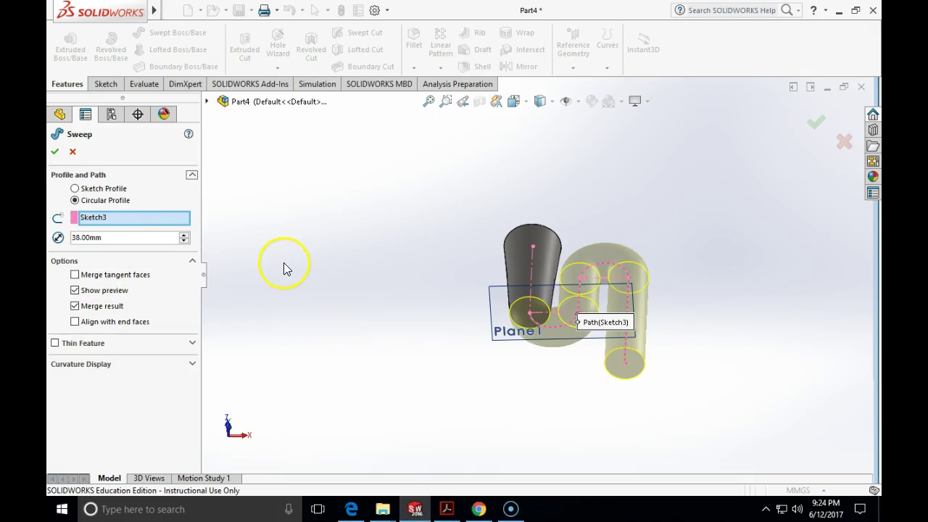
{"action": "middle_click_drag", "start_coordinate": [678, 209], "coordinate": [706, 356]}
{"action": "left_click", "coordinate": [56, 153]}
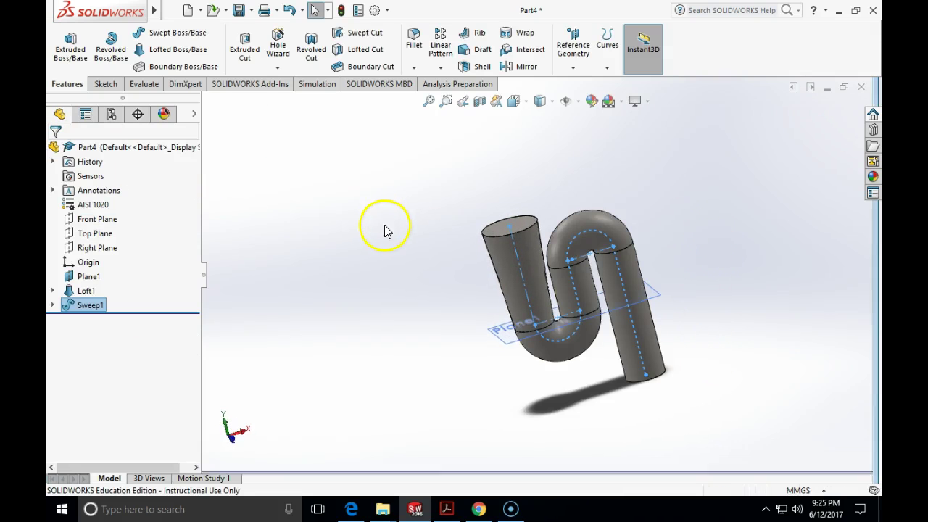
{"action": "middle_click_drag", "start_coordinate": [549, 341], "coordinate": [644, 330]}
{"action": "middle_click_drag", "start_coordinate": [849, 290], "coordinate": [797, 113]}
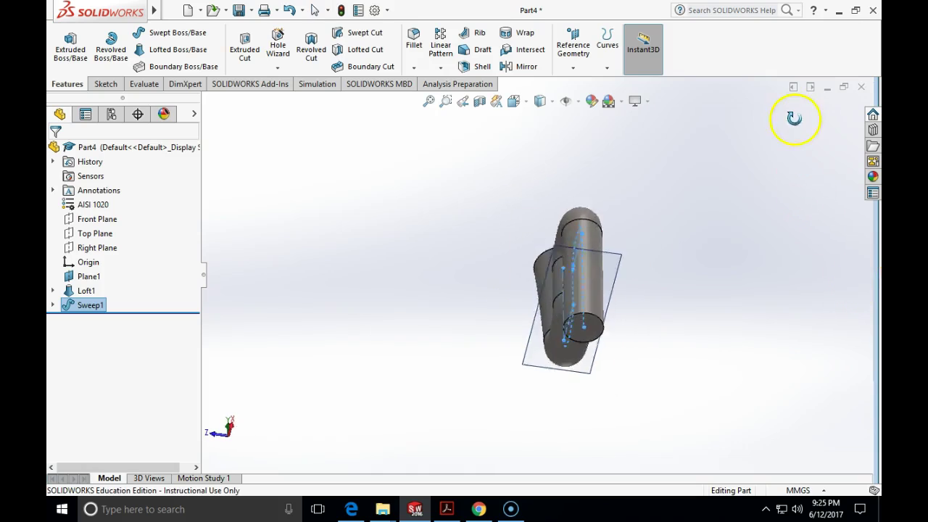
{"action": "middle_click_drag", "start_coordinate": [602, 325], "coordinate": [866, 337]}
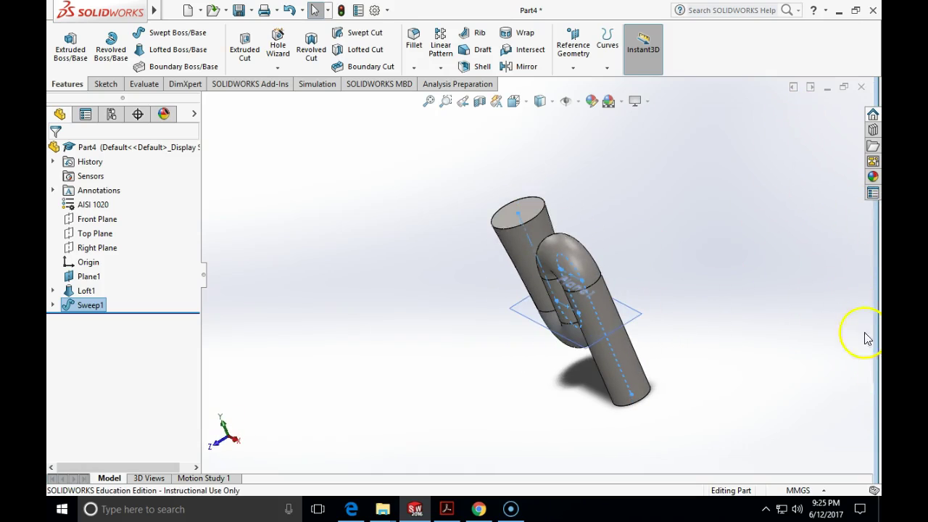
{"action": "left_click", "coordinate": [457, 507]}
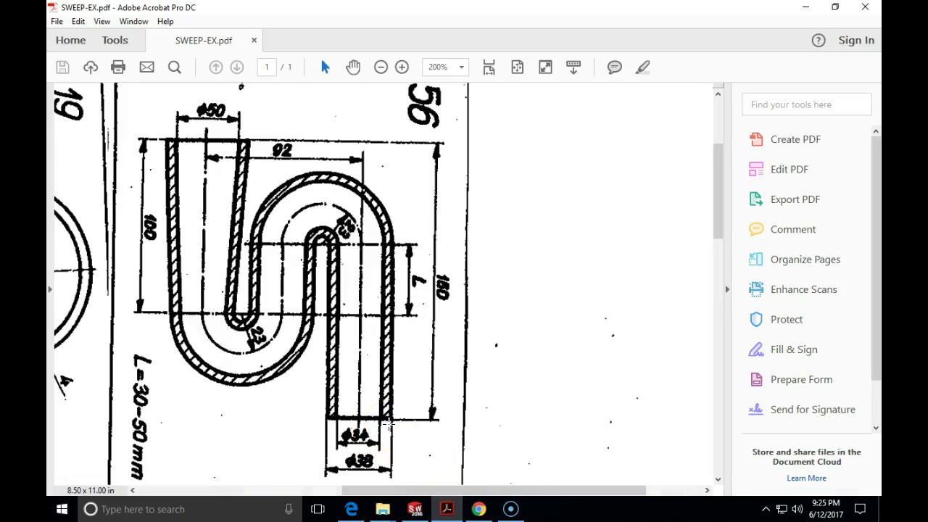
{"action": "left_click", "coordinate": [415, 509]}
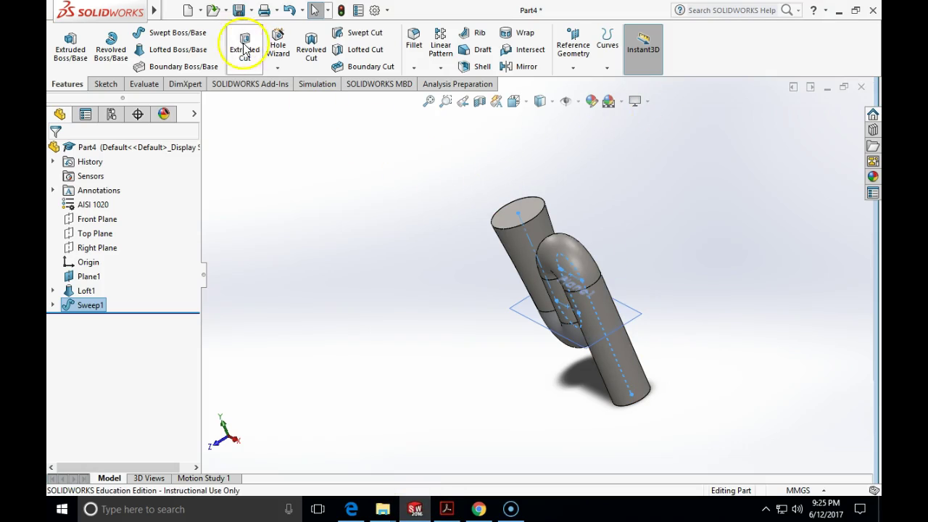
Shell the duct to a 2 mm wall, removing both tube end faces.
{"action": "left_click", "coordinate": [479, 66]}
{"action": "type", "text": "2"}
{"action": "left_click", "coordinate": [159, 222]}
{"action": "left_click", "coordinate": [103, 221]}
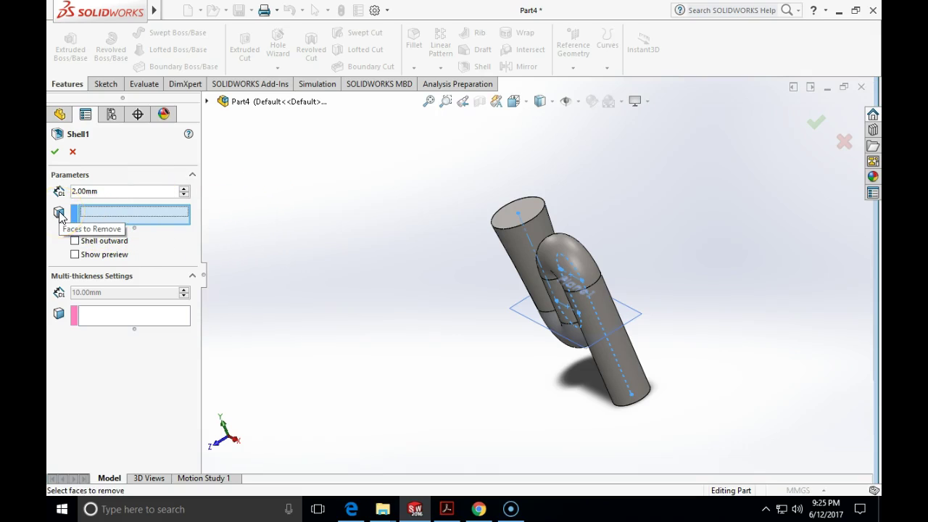
{"action": "left_click", "coordinate": [504, 220]}
{"action": "middle_click_drag", "start_coordinate": [423, 254], "coordinate": [341, 41]}
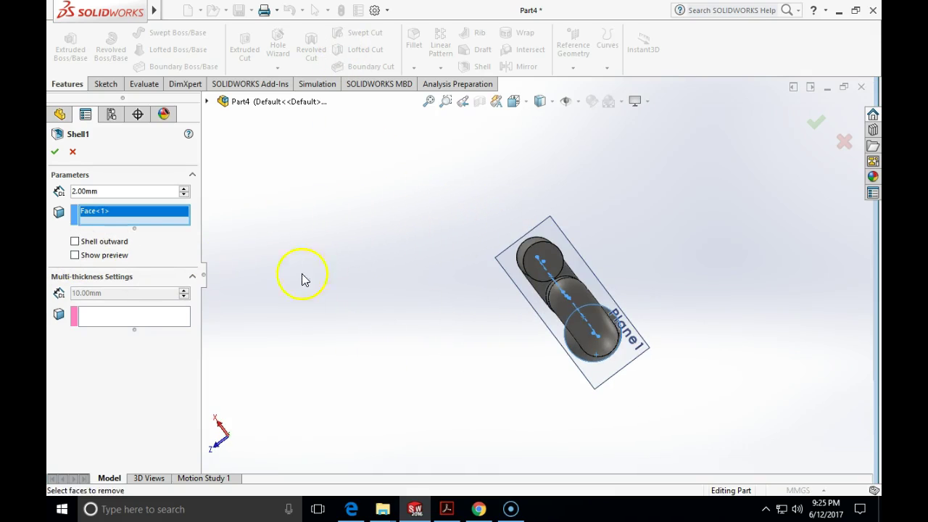
{"action": "left_click", "coordinate": [538, 274]}
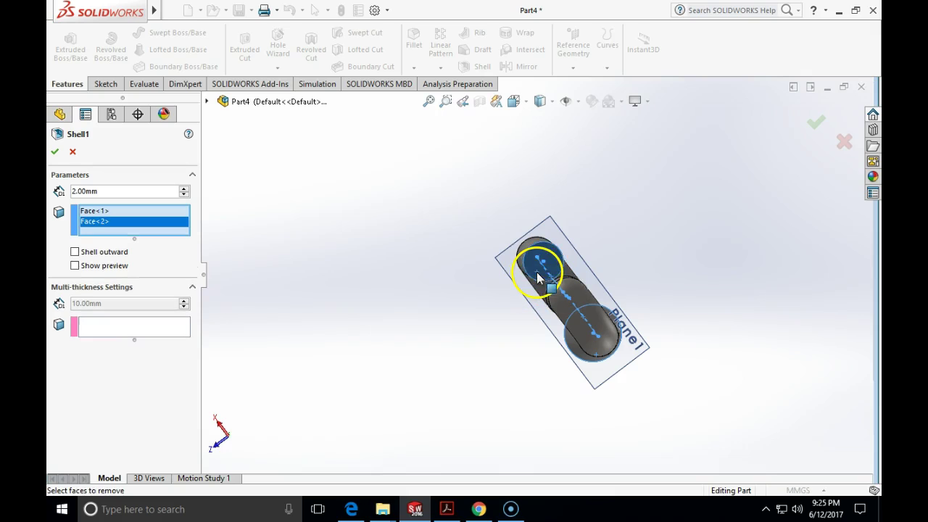
{"action": "left_click", "coordinate": [57, 152]}
{"action": "middle_click_drag", "start_coordinate": [429, 300], "coordinate": [453, 367]}
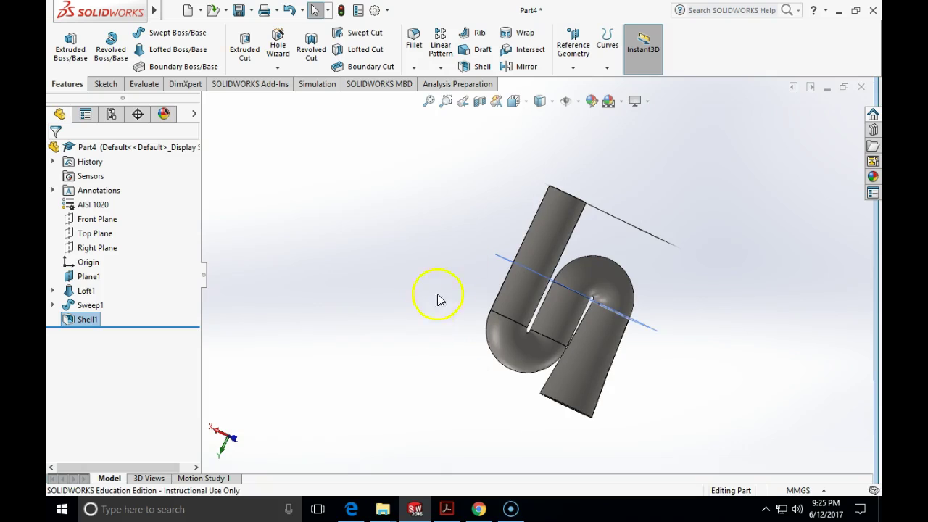
{"action": "left_click", "coordinate": [479, 101]}
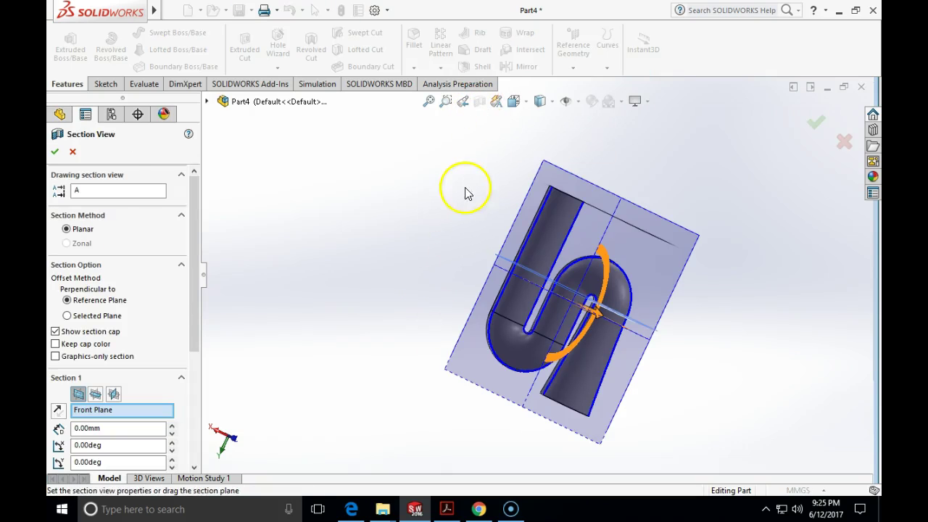
{"action": "left_click", "coordinate": [54, 152]}
{"action": "middle_click_drag", "start_coordinate": [550, 224], "coordinate": [545, 389]}
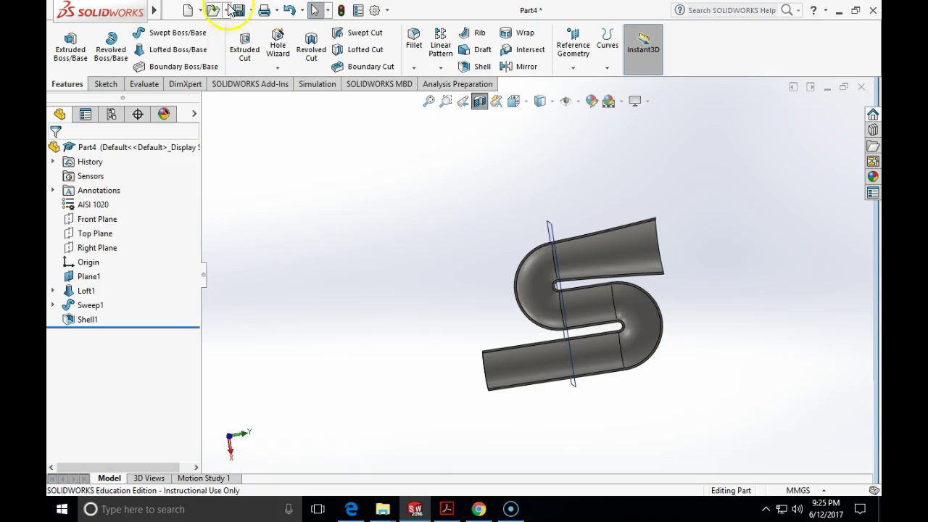
{"action": "left_click", "coordinate": [250, 9]}
{"action": "left_click", "coordinate": [140, 92]}
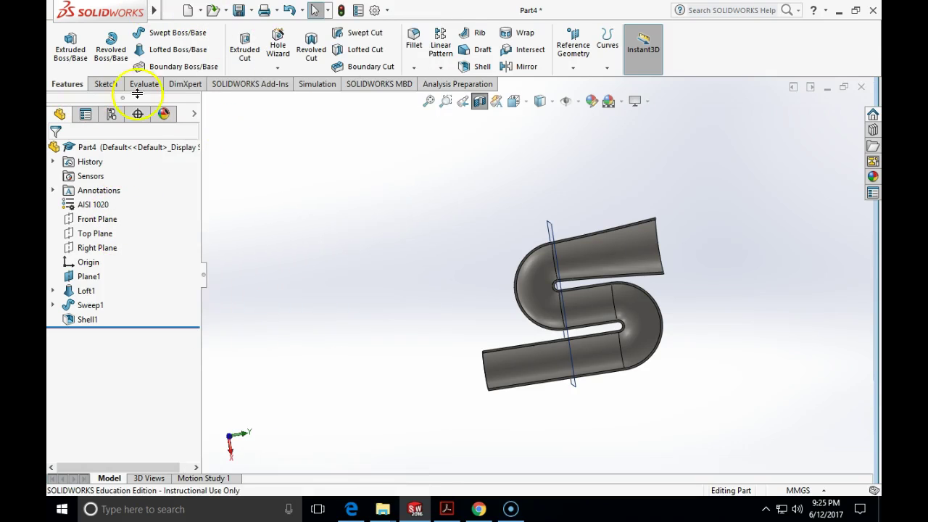
{"action": "left_click", "coordinate": [142, 85]}
{"action": "left_click", "coordinate": [137, 49]}
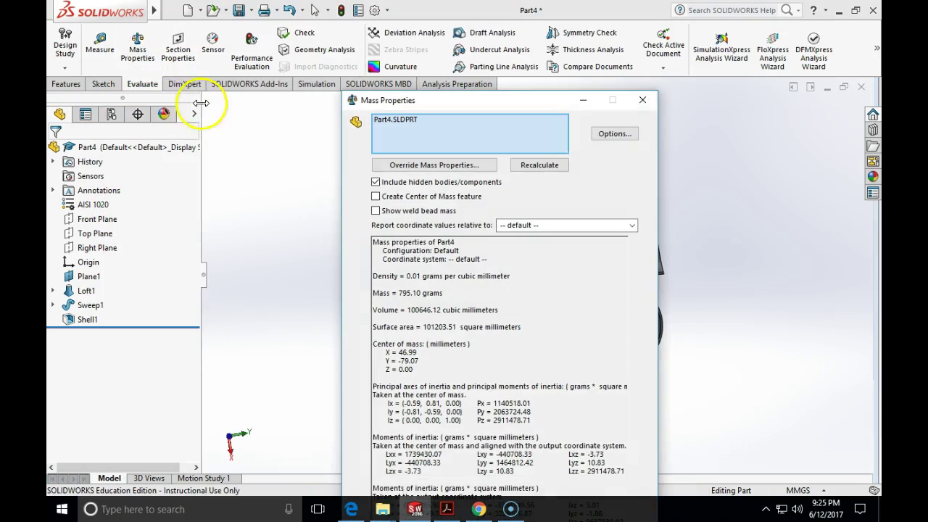
{"action": "left_click_drag", "start_coordinate": [560, 108], "coordinate": [338, 97]}
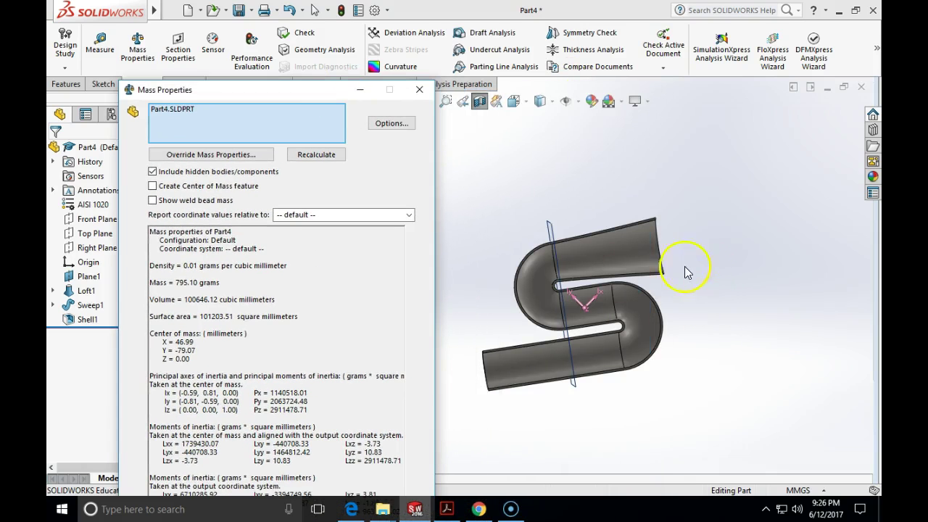
{"action": "left_click", "coordinate": [419, 89]}
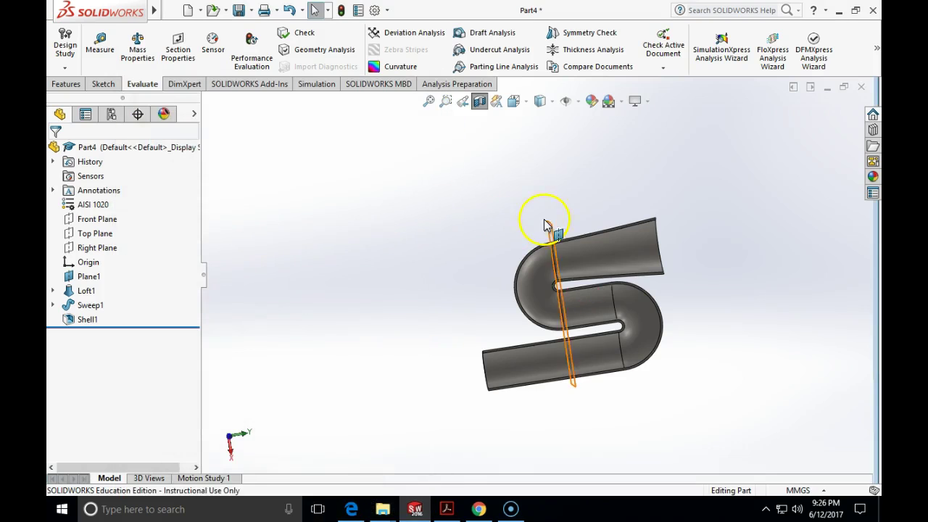
{"action": "middle_click_drag", "start_coordinate": [602, 205], "coordinate": [550, 201]}
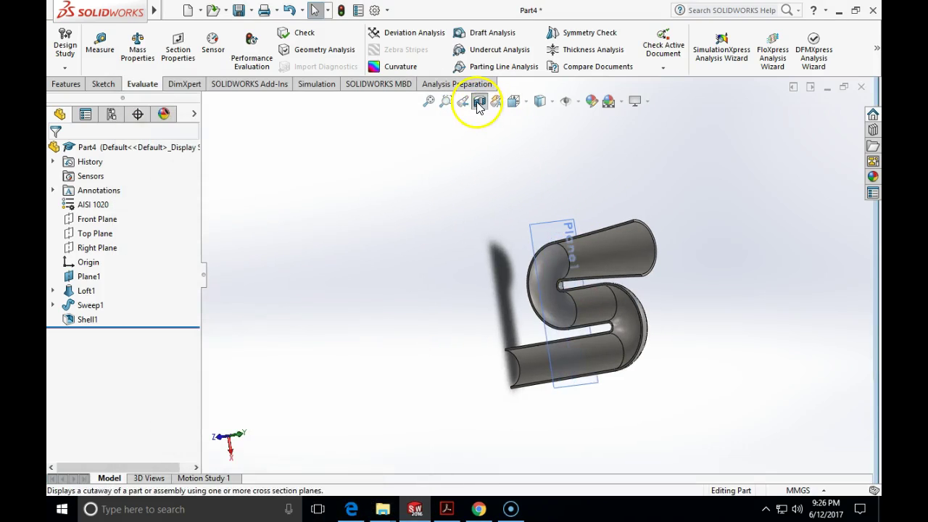